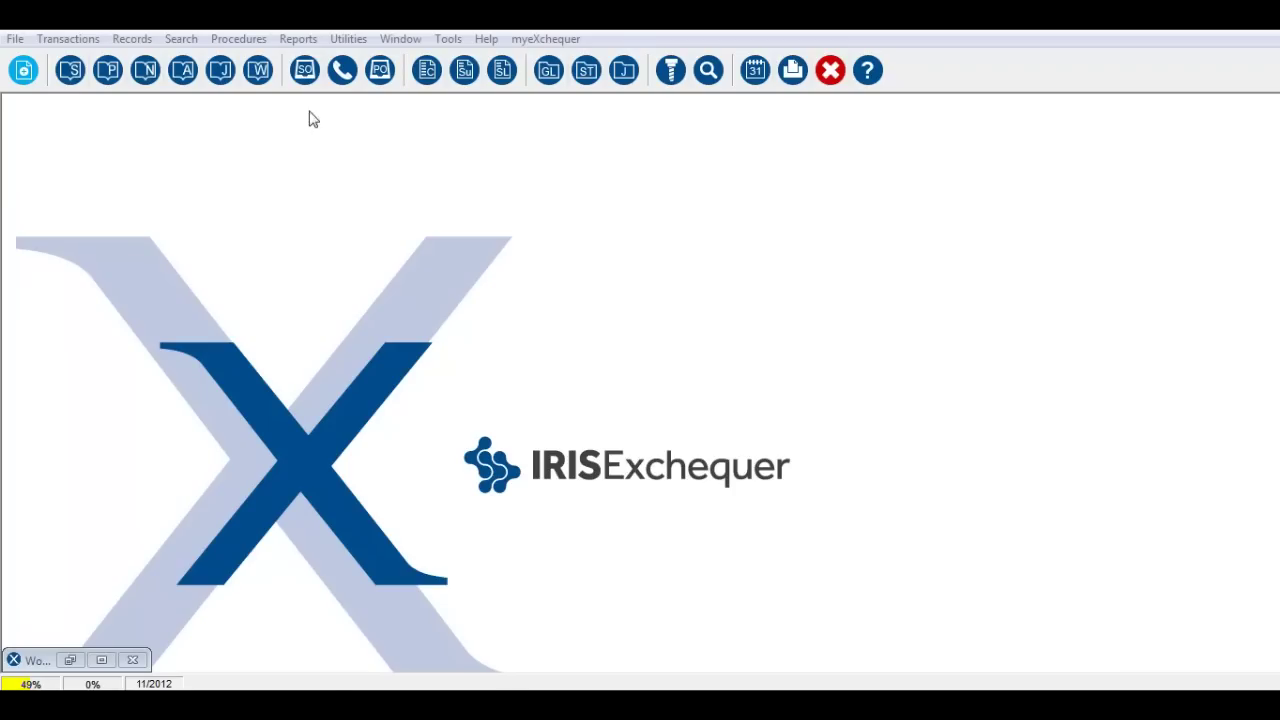
Review quotation SQU000009 for DAVI01 (£312.96) from the Sales Order Daybook quotes list.
{"action": "left_click", "coordinate": [305, 70]}
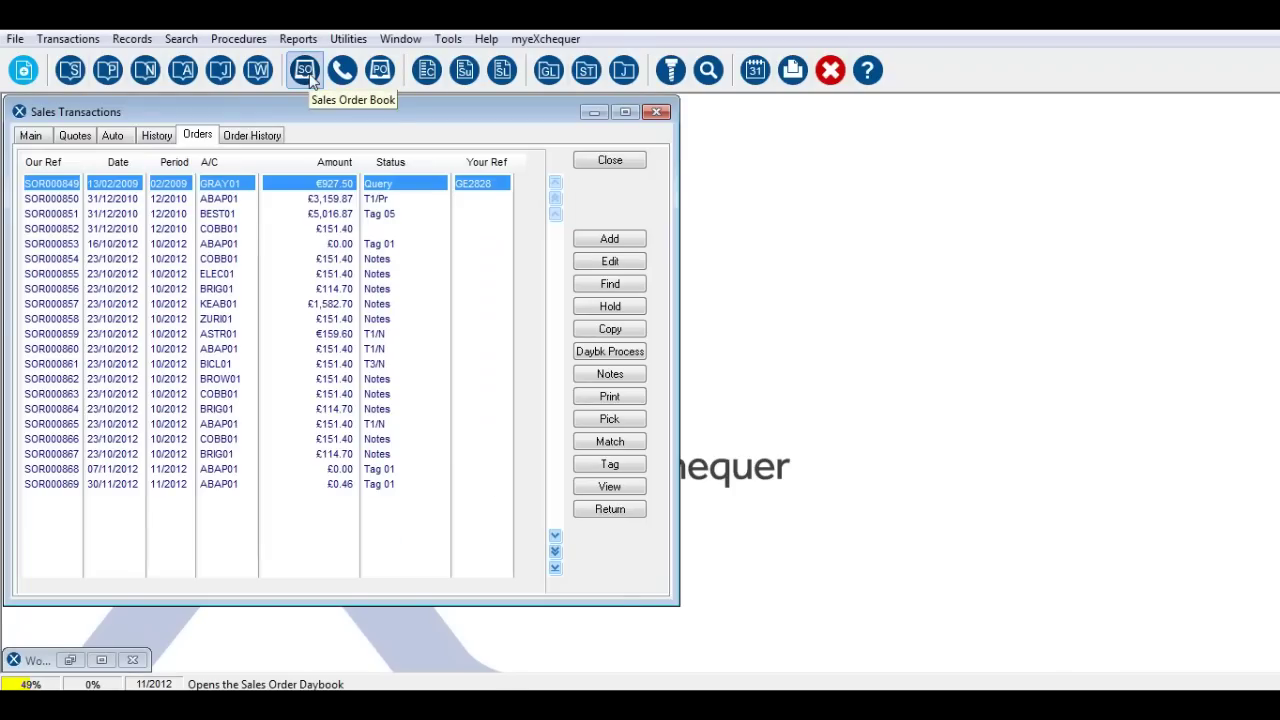
{"action": "left_click", "coordinate": [74, 137]}
{"action": "double_click", "coordinate": [116, 214]}
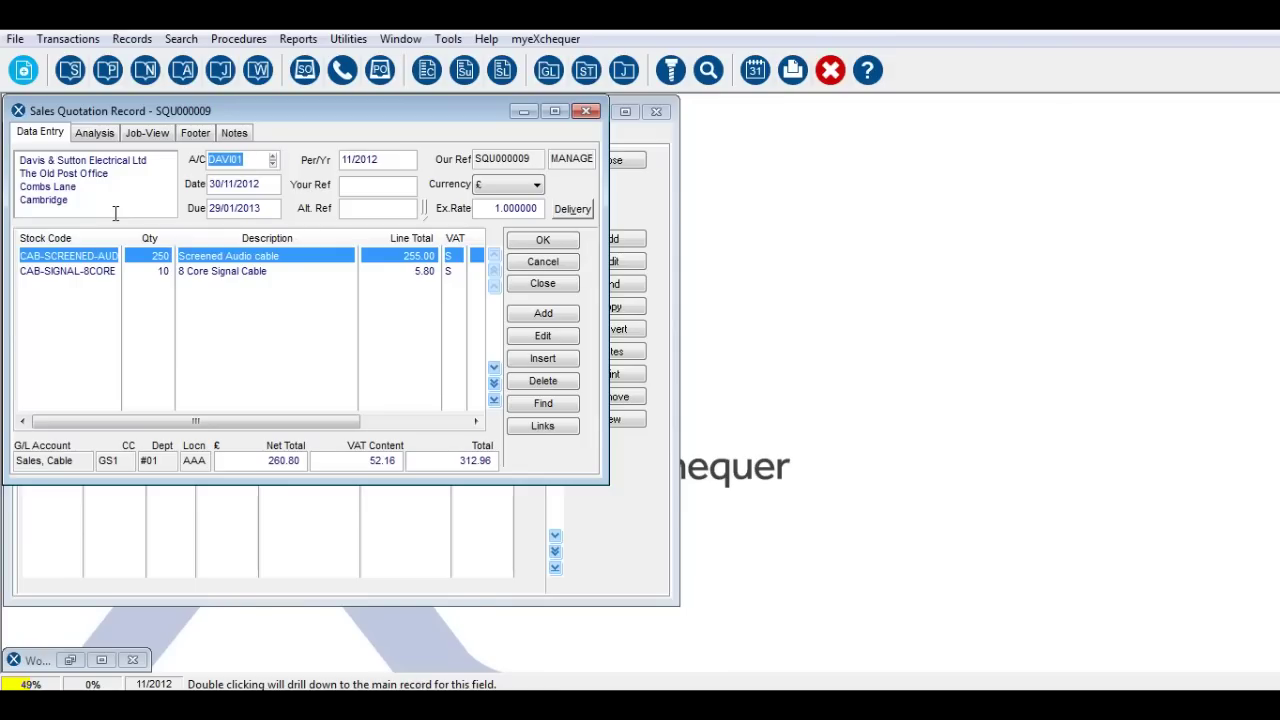
{"action": "left_click", "coordinate": [528, 284]}
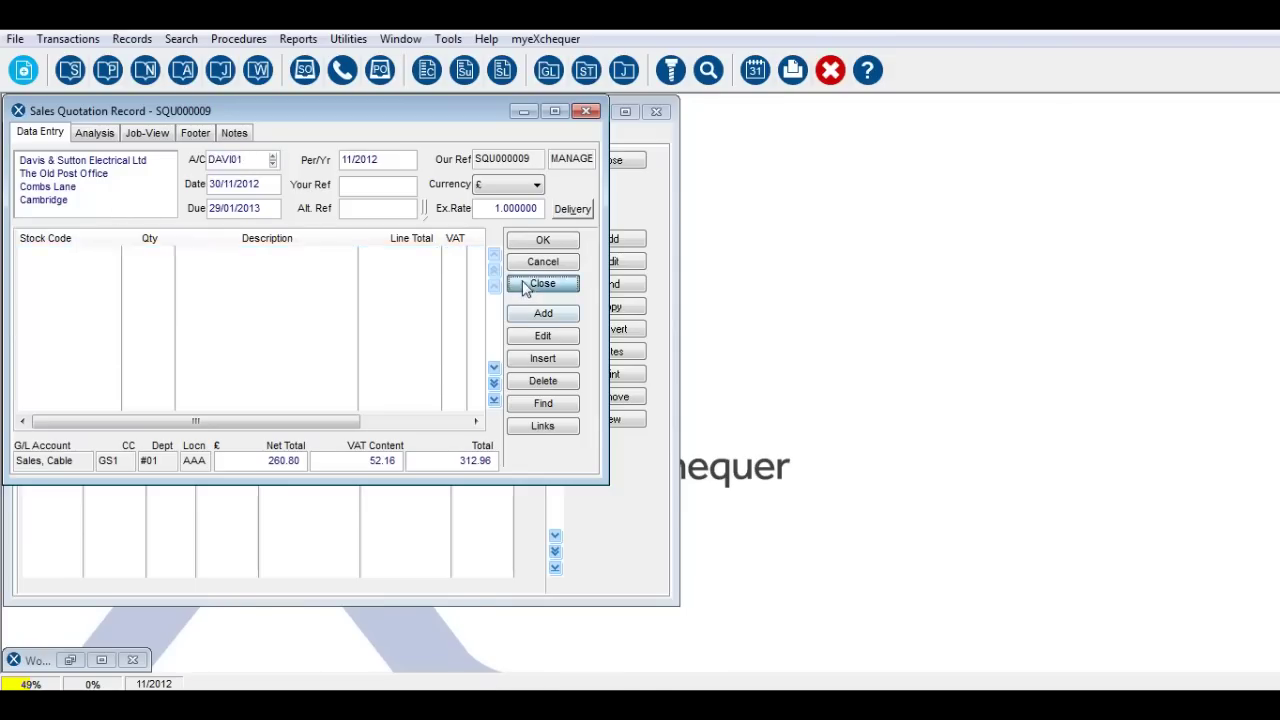
Convert quotation SQU000009 into sales order SOR000872 (£260.80) without printing, and view the orders list.
{"action": "left_click", "coordinate": [590, 332]}
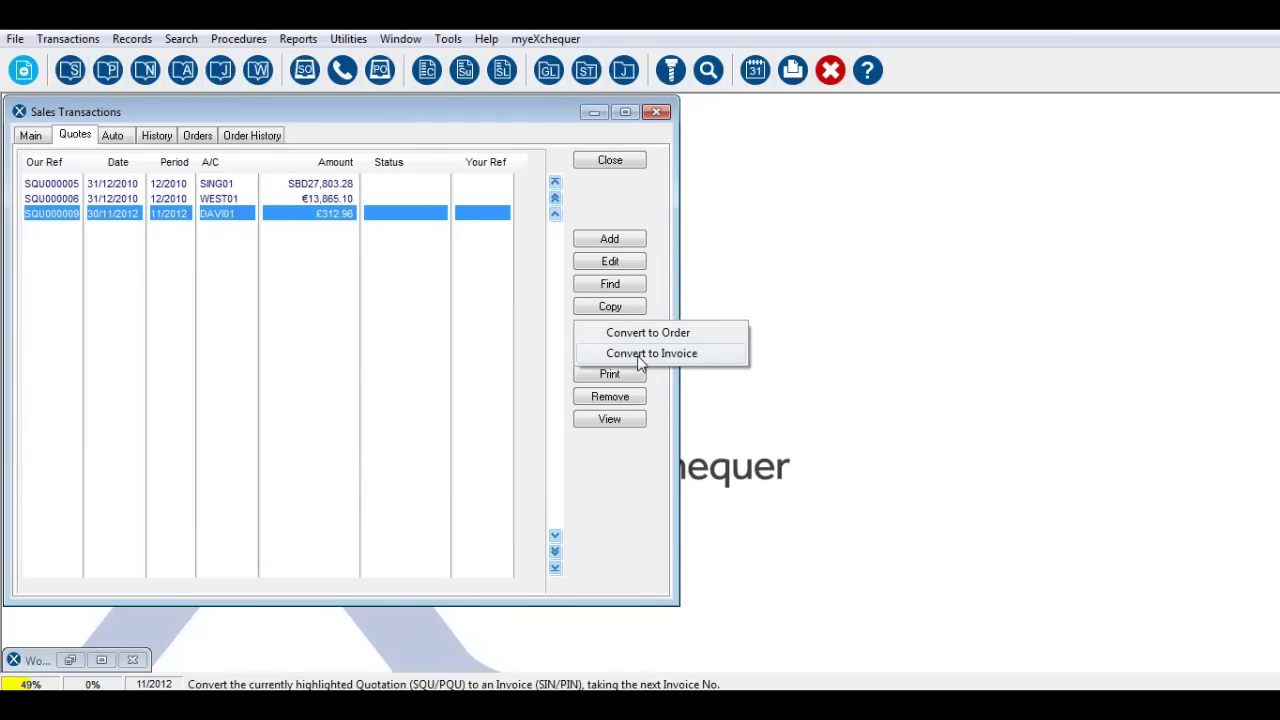
{"action": "left_click", "coordinate": [640, 340]}
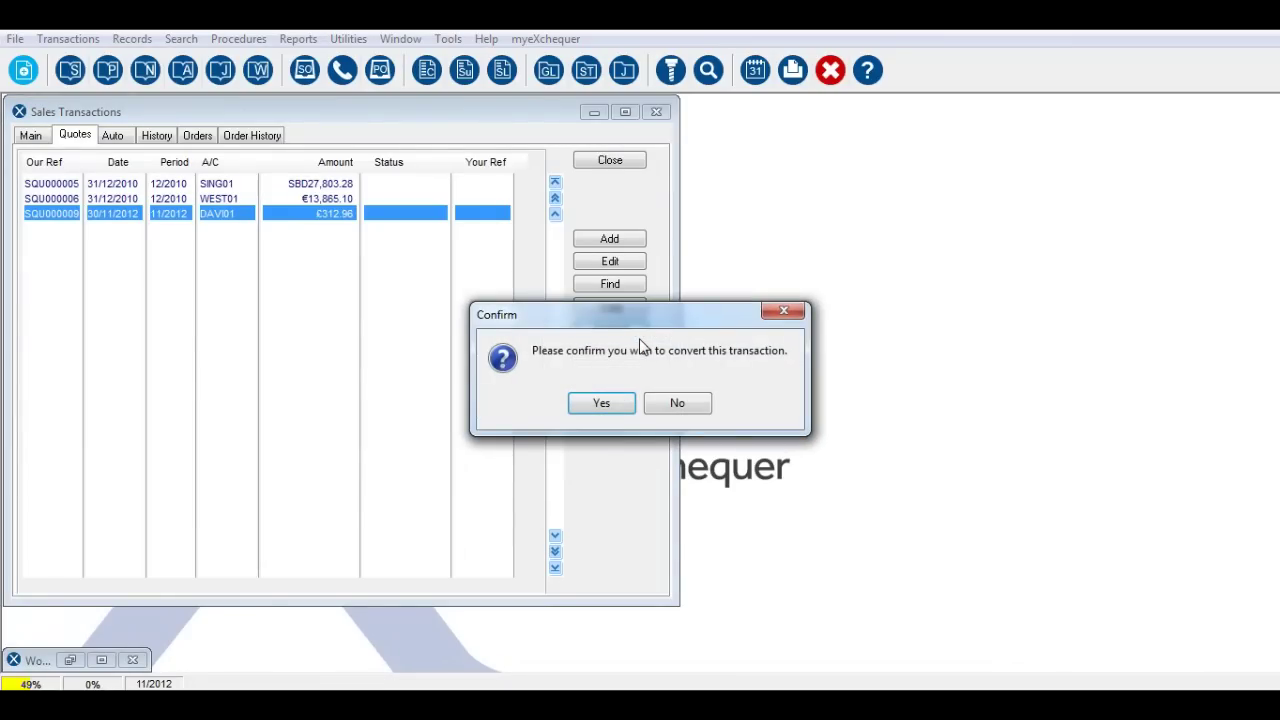
{"action": "left_click", "coordinate": [601, 403]}
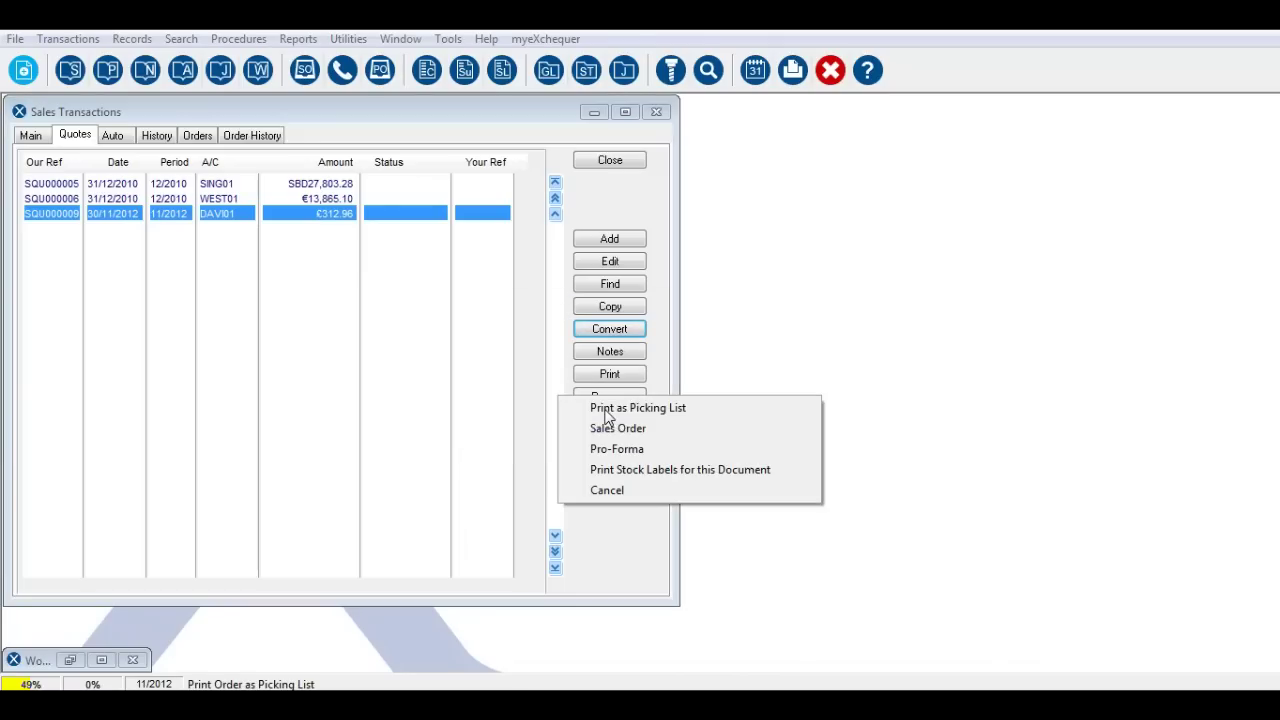
{"action": "left_click", "coordinate": [654, 498]}
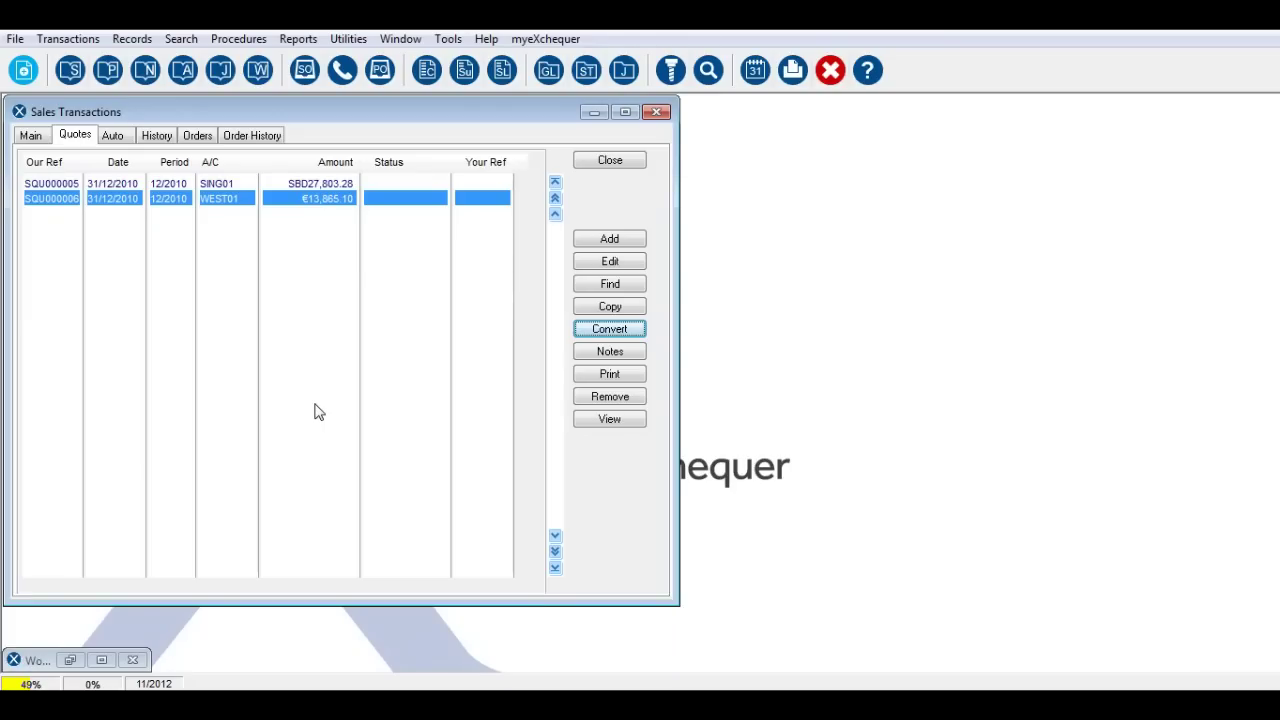
{"action": "left_click", "coordinate": [203, 137]}
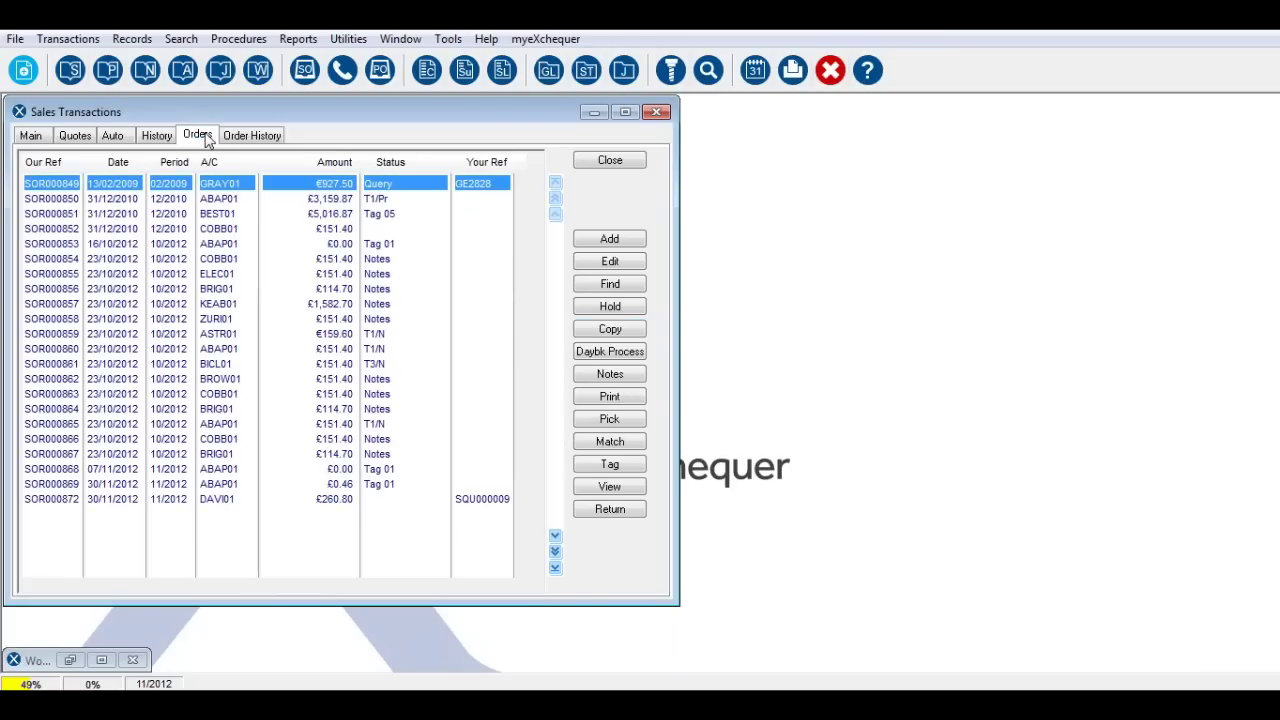
Open sales order SOR000872 and auto-pick all 10 units on the CAB-SIGNAL-8CORE line.
{"action": "double_click", "coordinate": [218, 499]}
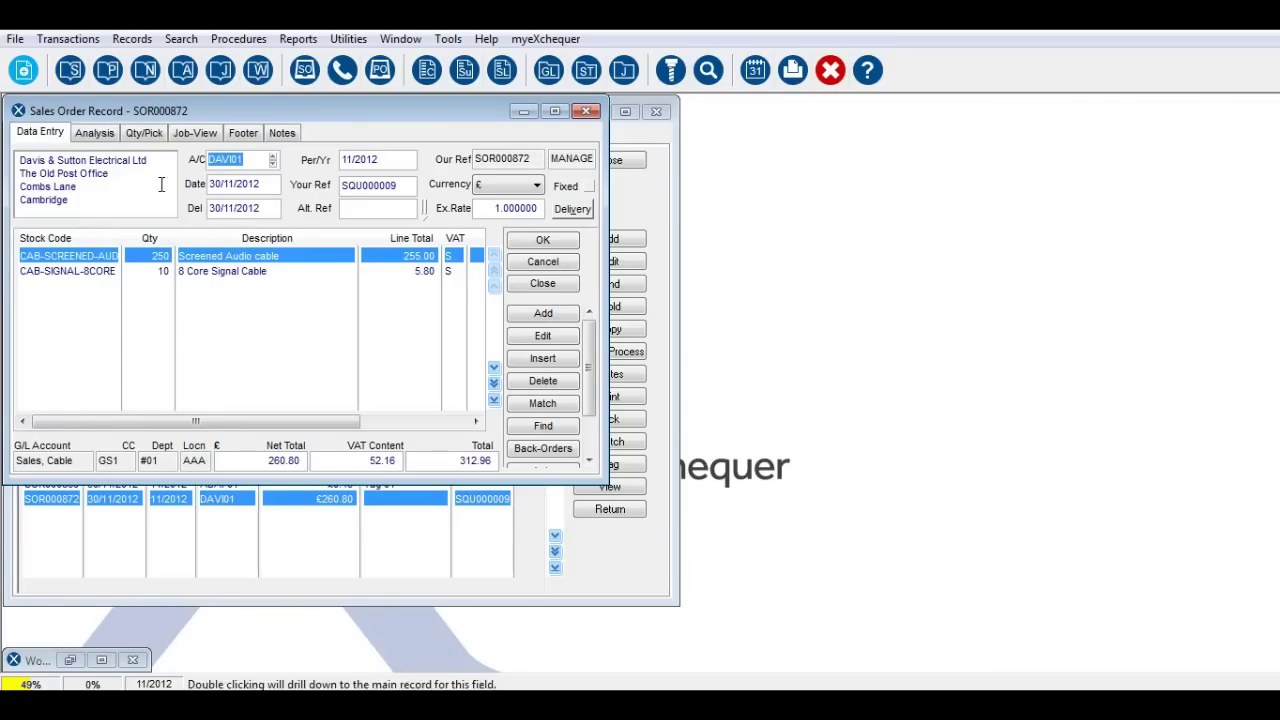
{"action": "left_click", "coordinate": [140, 133]}
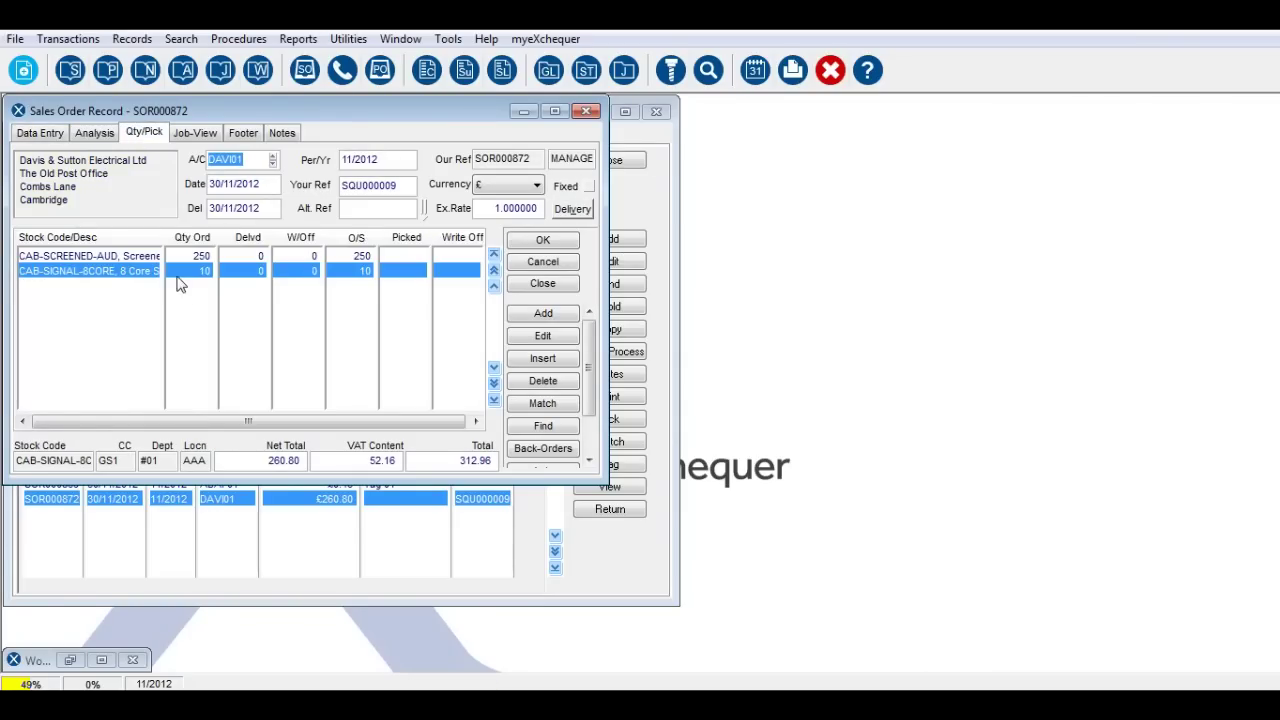
{"action": "left_click", "coordinate": [236, 276]}
{"action": "double_click", "coordinate": [236, 276]}
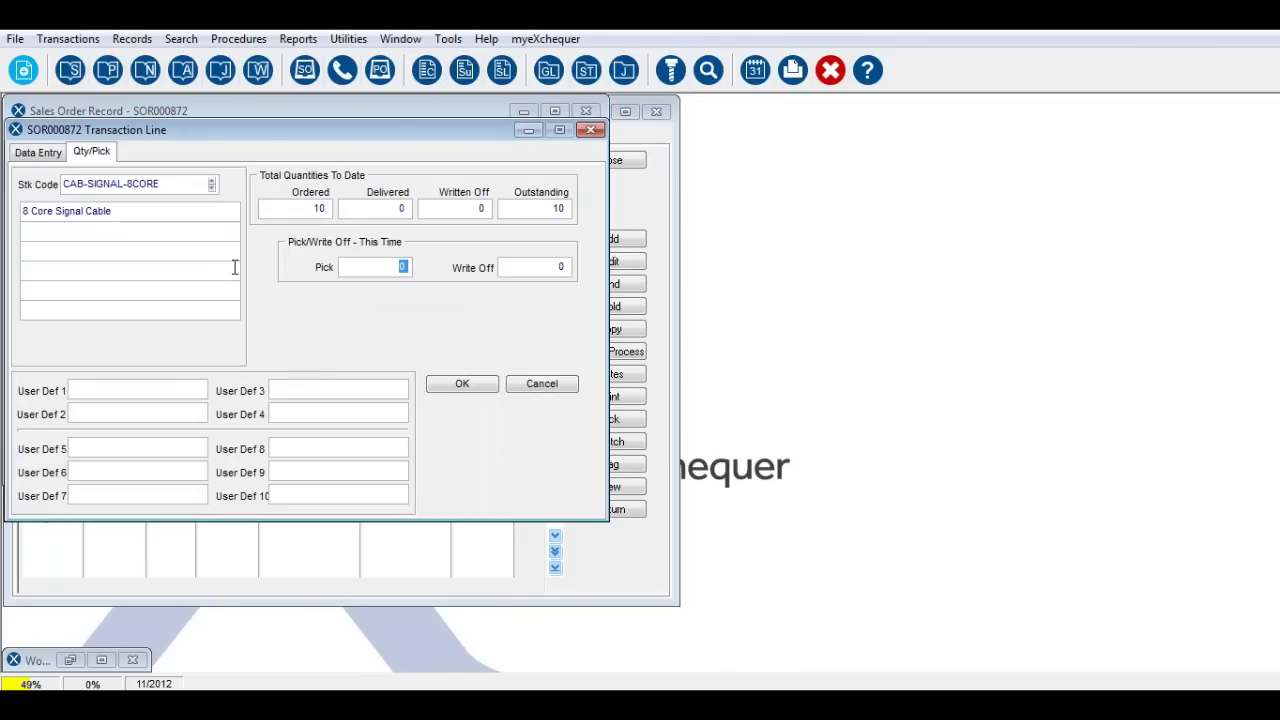
{"action": "left_click", "coordinate": [541, 384]}
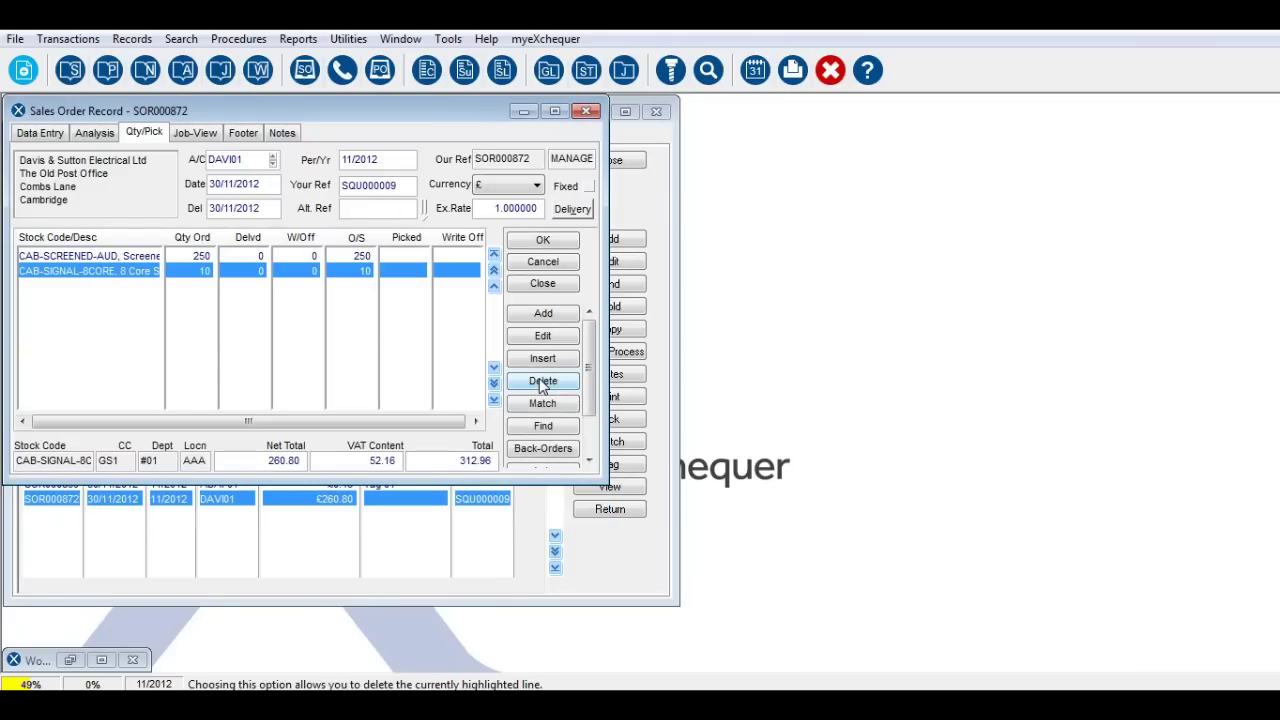
{"action": "left_click", "coordinate": [592, 440]}
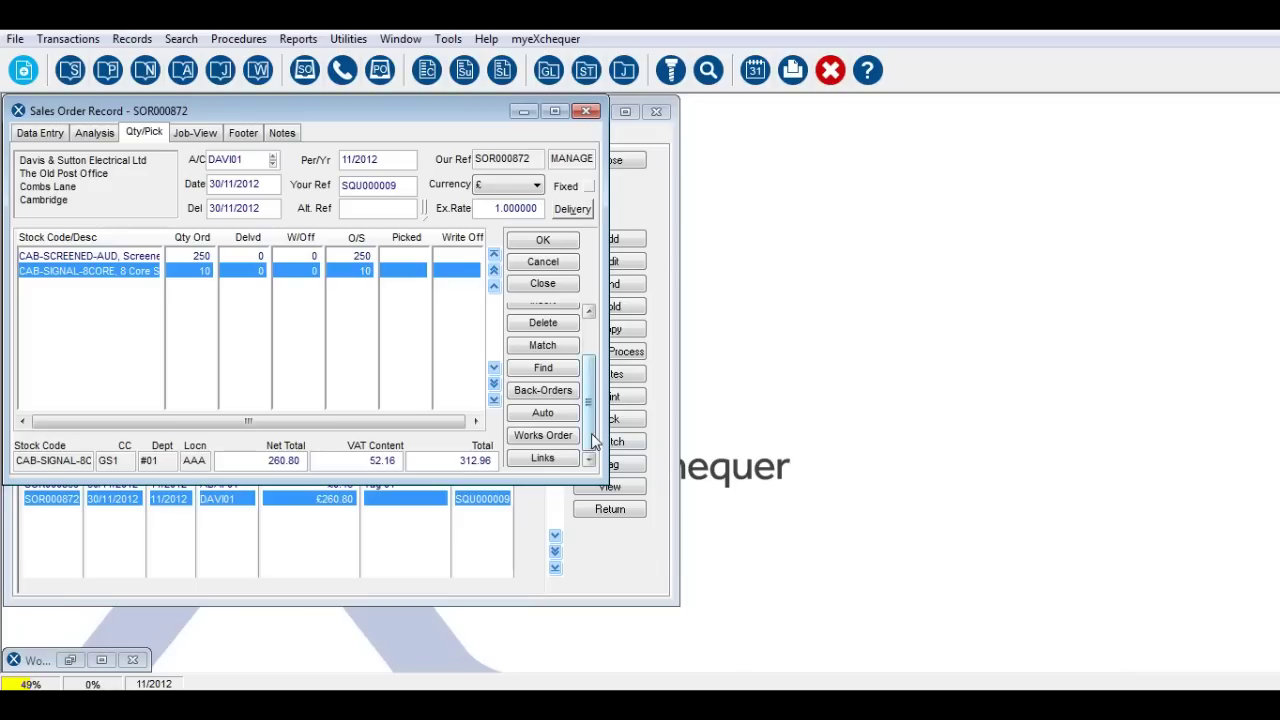
{"action": "left_click", "coordinate": [540, 413]}
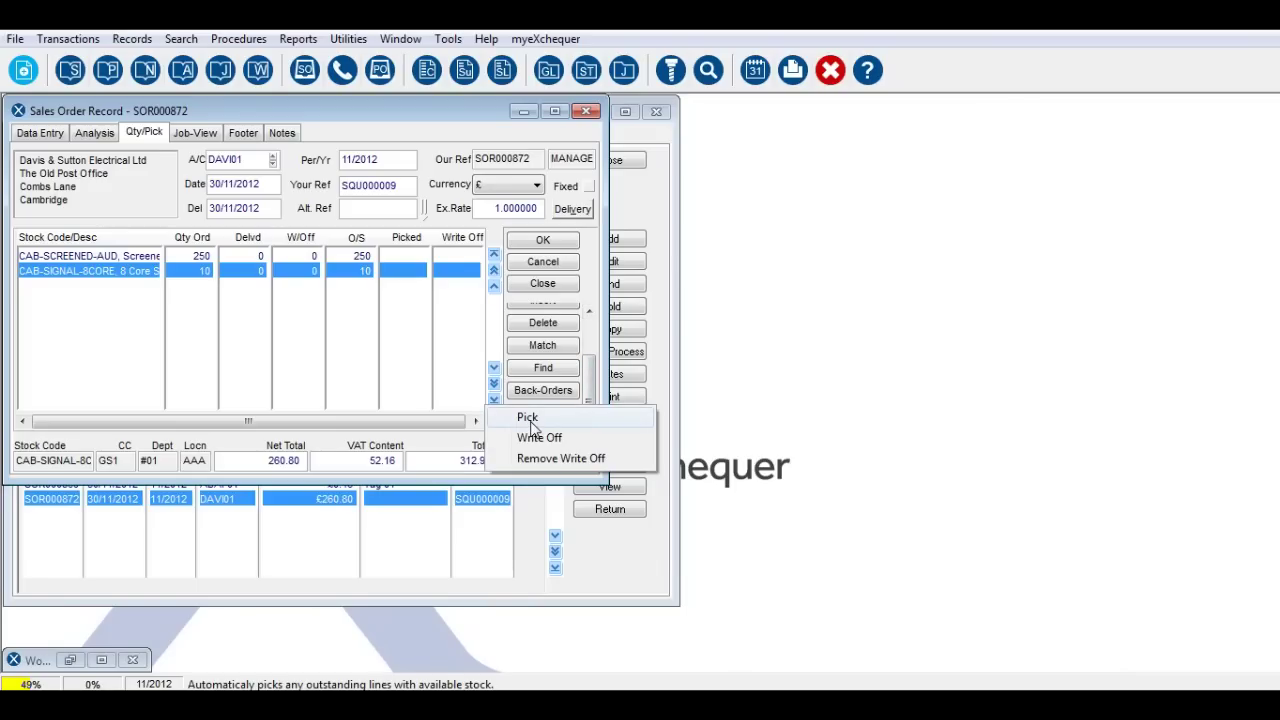
{"action": "left_click", "coordinate": [528, 418]}
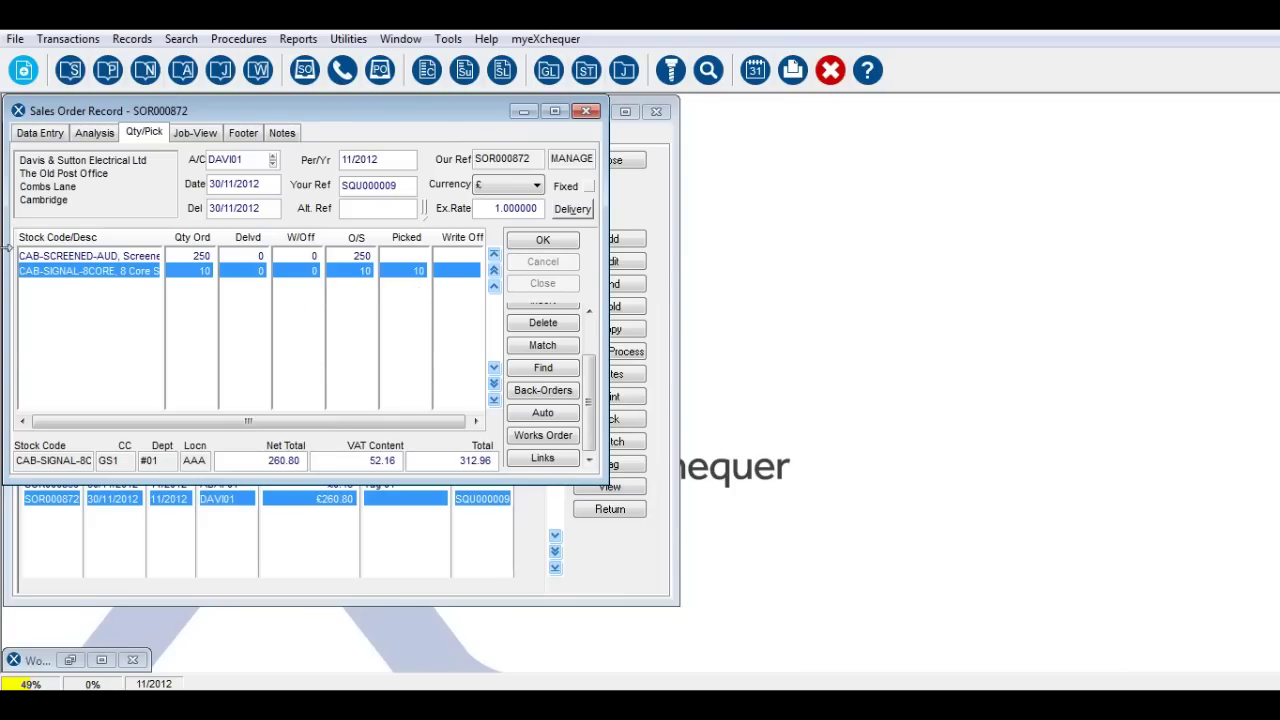
Check stock for CAB-SCREENED-AUD, confirming none of the 250 cables can be picked.
{"action": "double_click", "coordinate": [52, 260]}
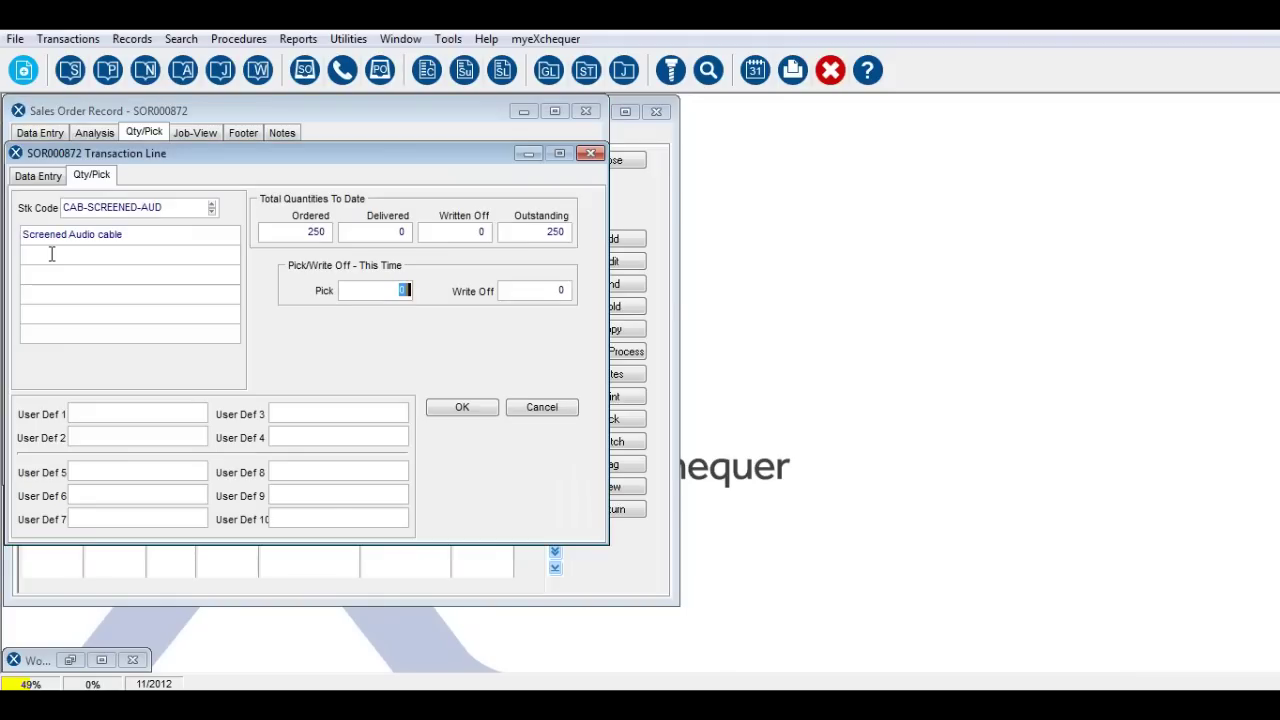
{"action": "double_click", "coordinate": [107, 208]}
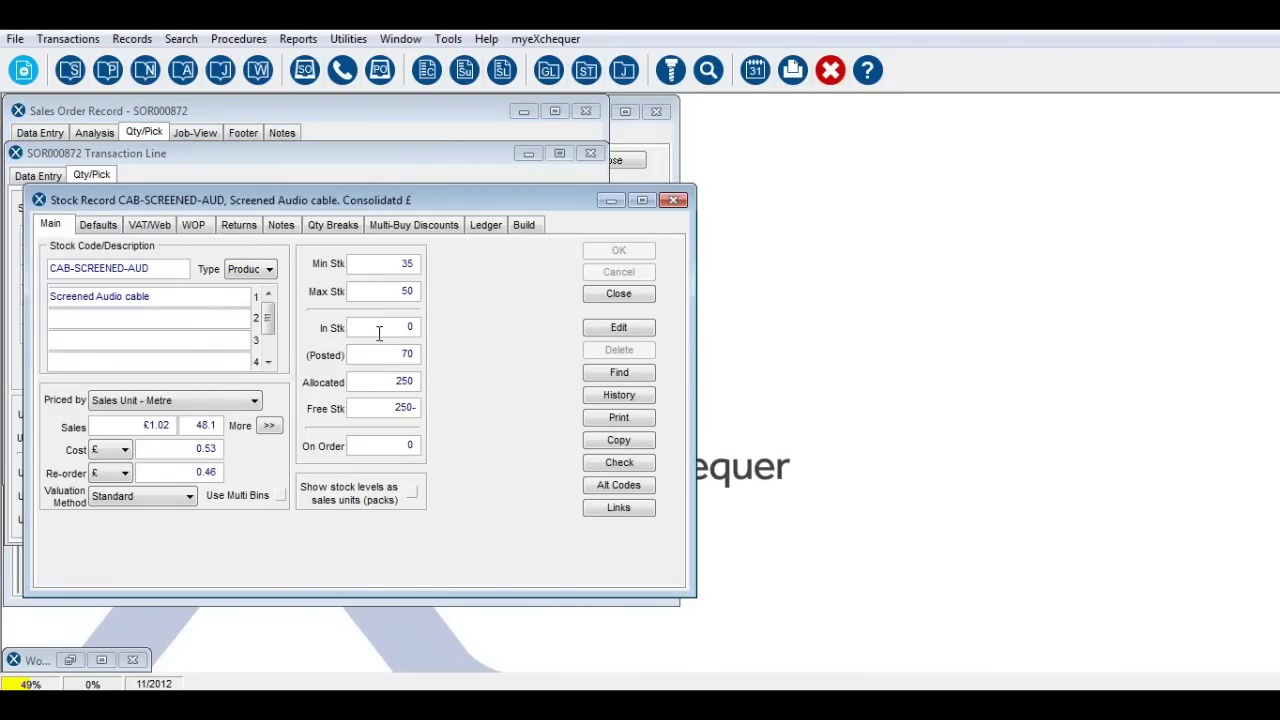
{"action": "left_click", "coordinate": [646, 296]}
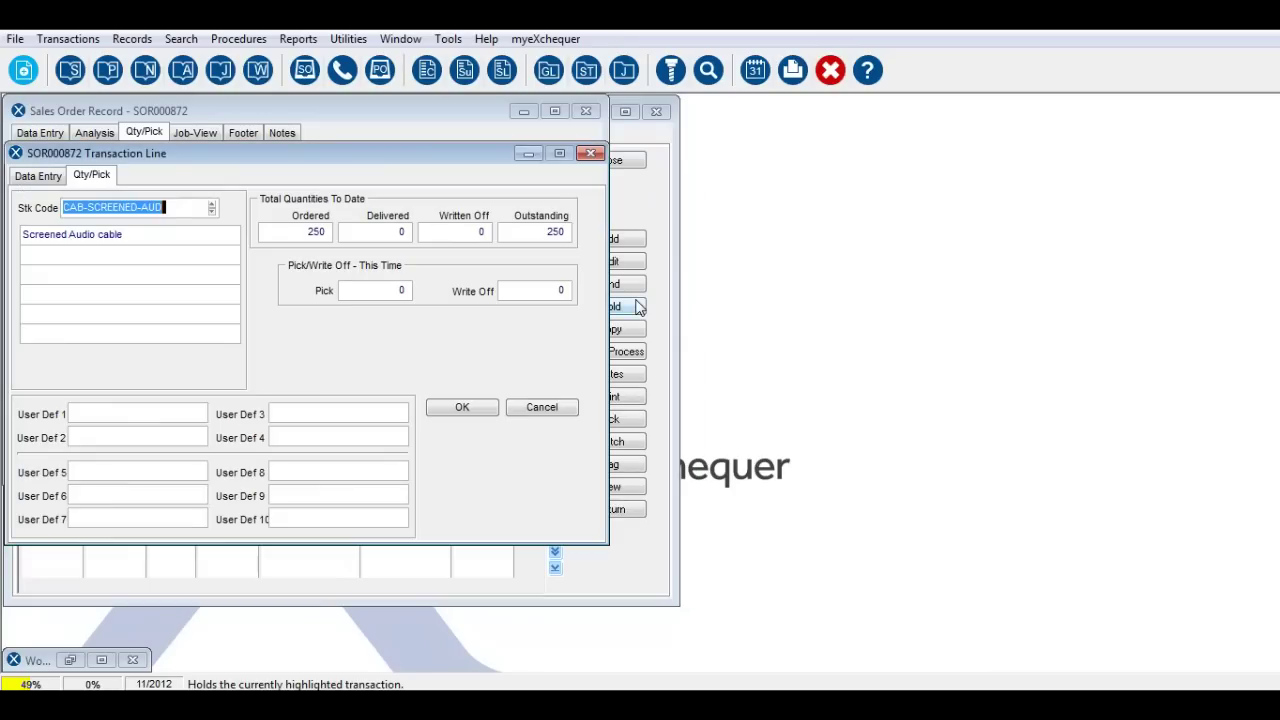
{"action": "left_click", "coordinate": [541, 412]}
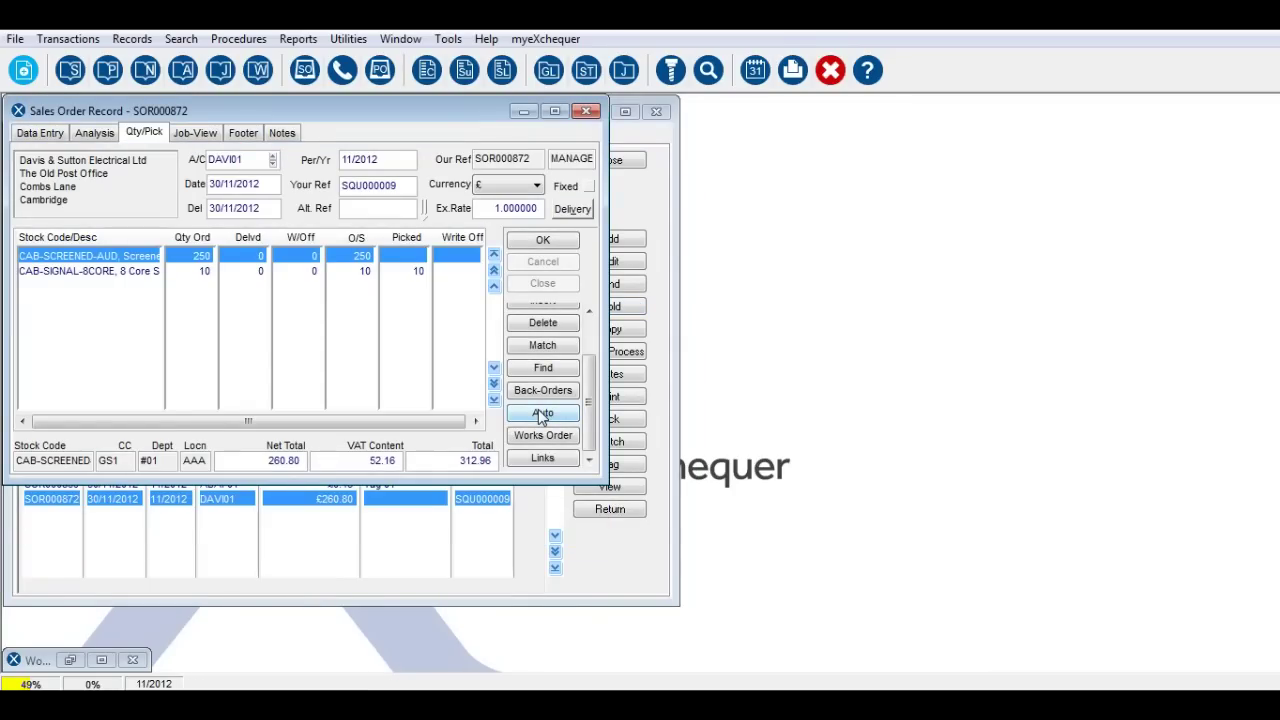
Store and close sales order SOR000872.
{"action": "left_click", "coordinate": [586, 111]}
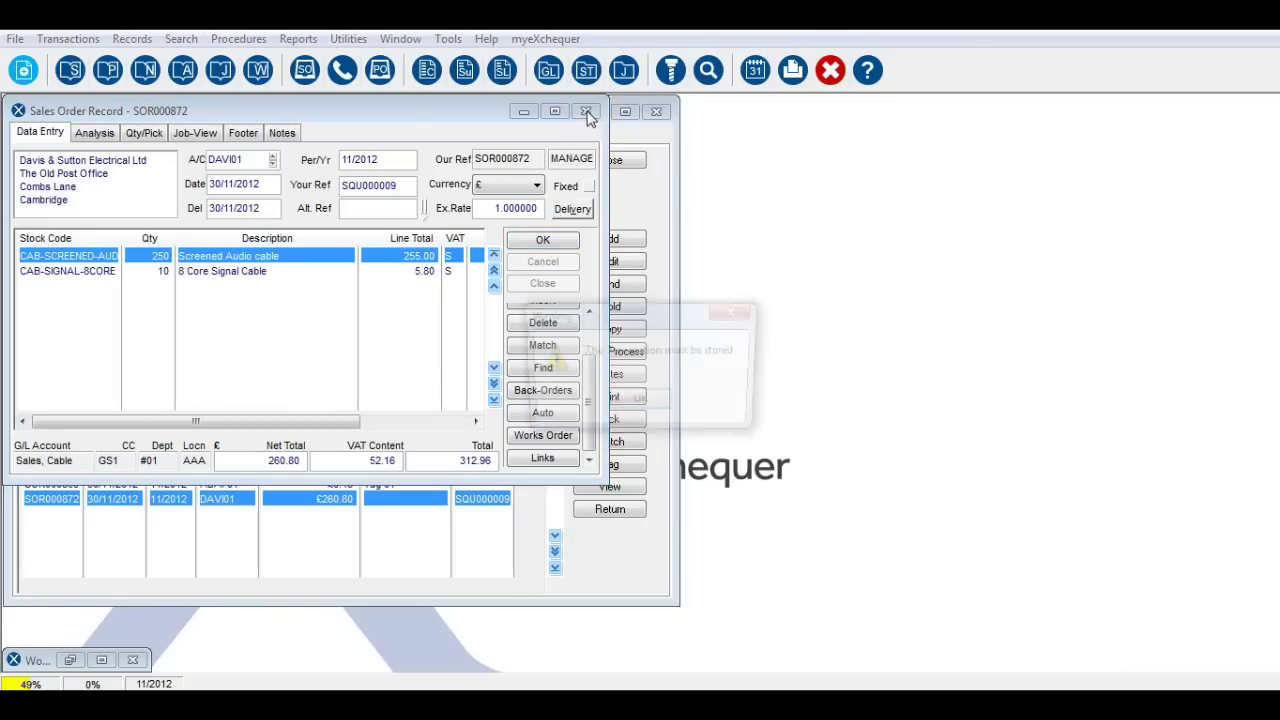
{"action": "left_click", "coordinate": [640, 403]}
{"action": "left_click", "coordinate": [530, 244]}
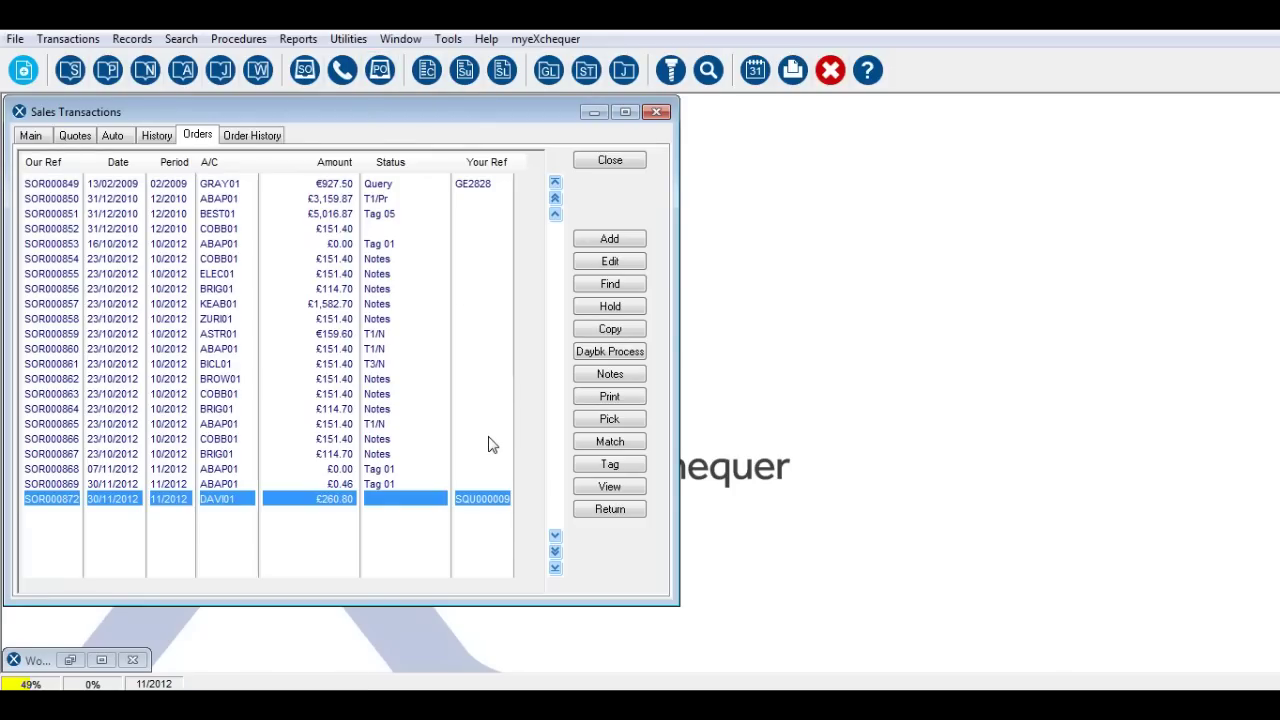
Generate back-to-back purchase order POR000583 from SOR000872 for 250 screened audio cables from CABB01.
{"action": "left_click", "coordinate": [612, 331]}
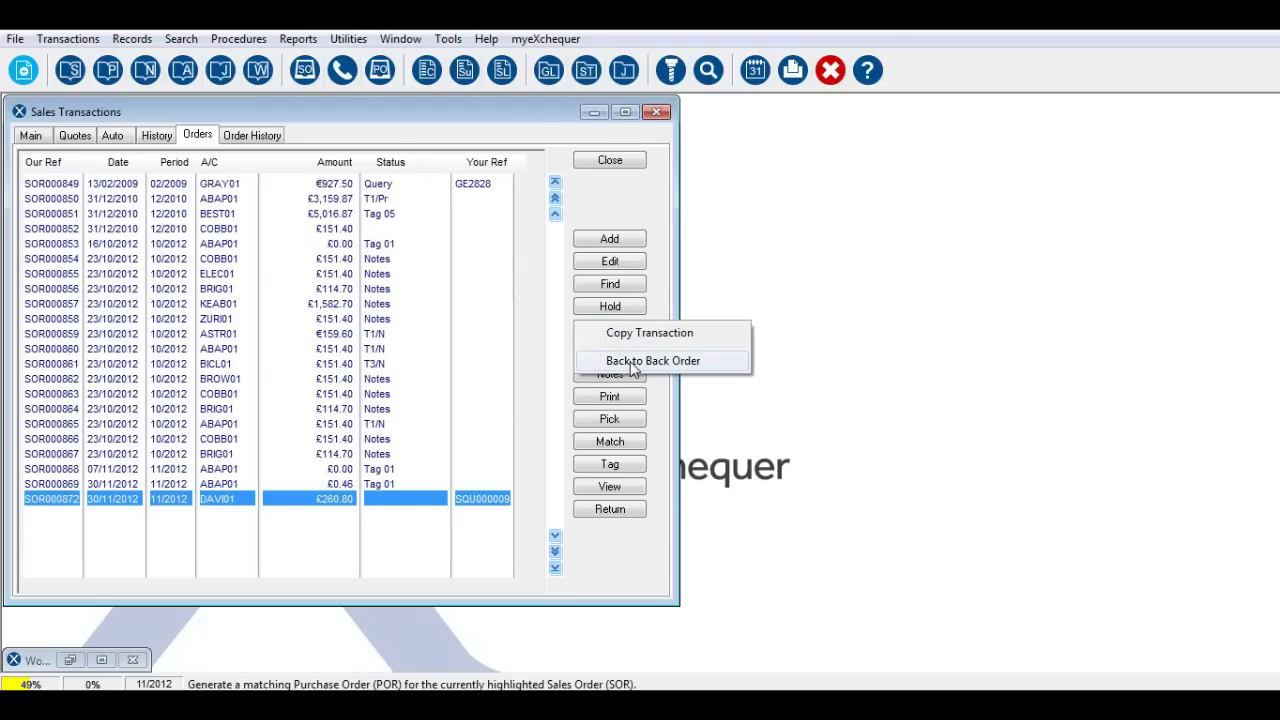
{"action": "left_click", "coordinate": [633, 365]}
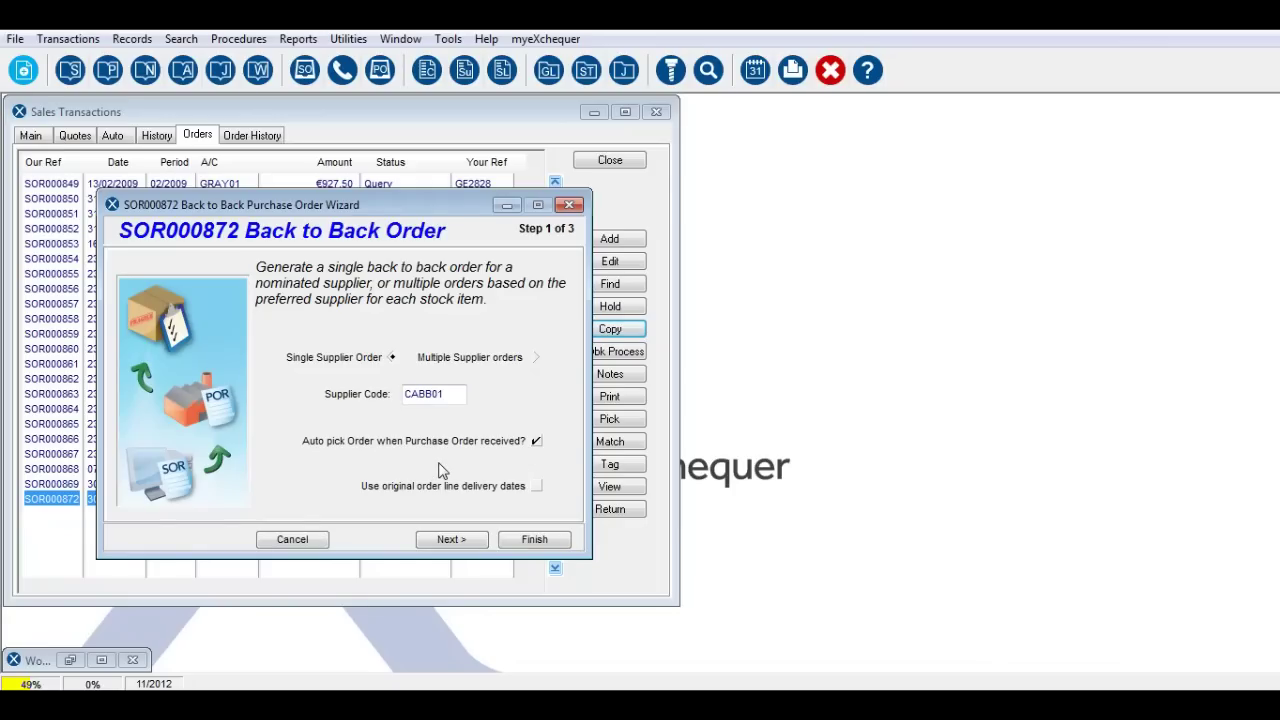
{"action": "left_click", "coordinate": [455, 541]}
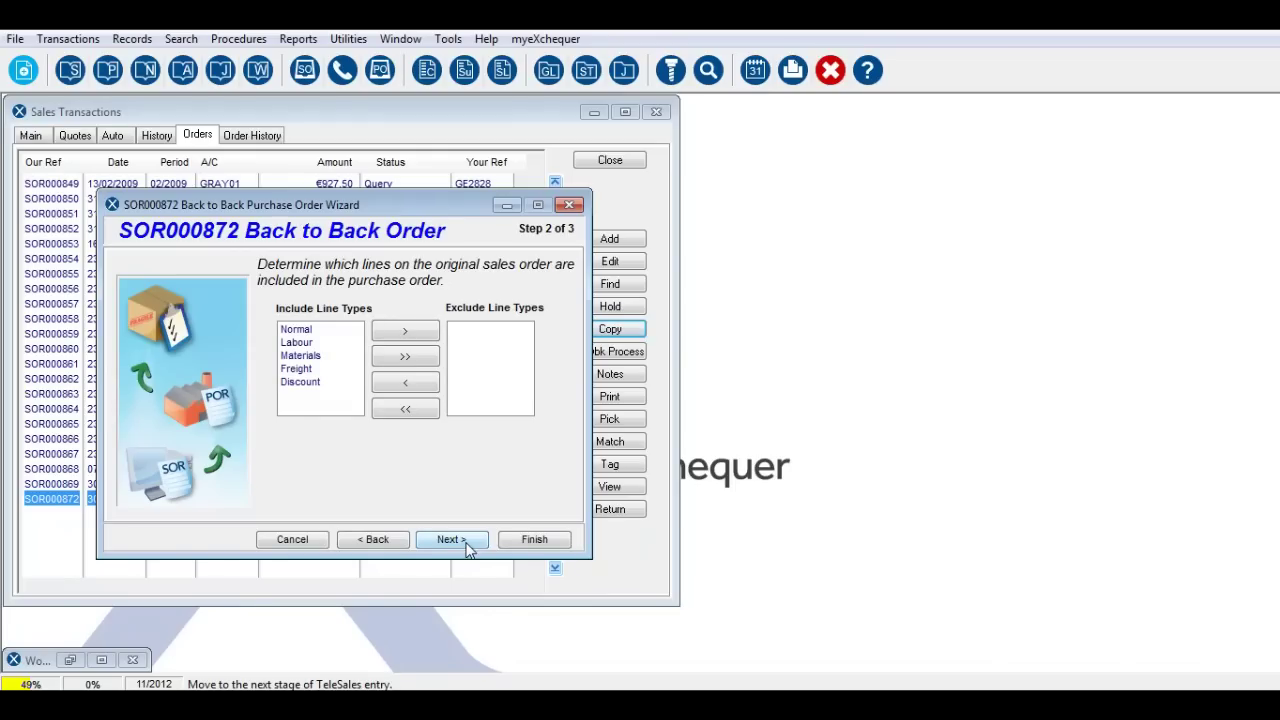
{"action": "left_click", "coordinate": [455, 541]}
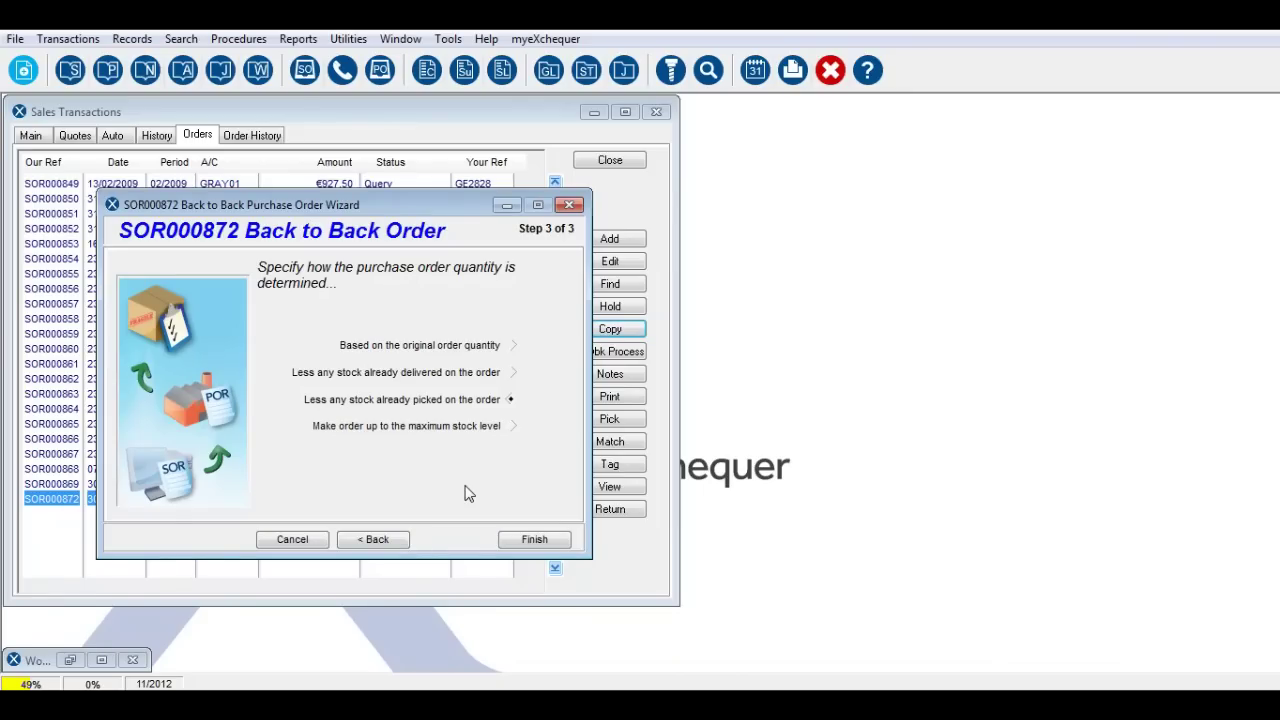
{"action": "left_click", "coordinate": [520, 540]}
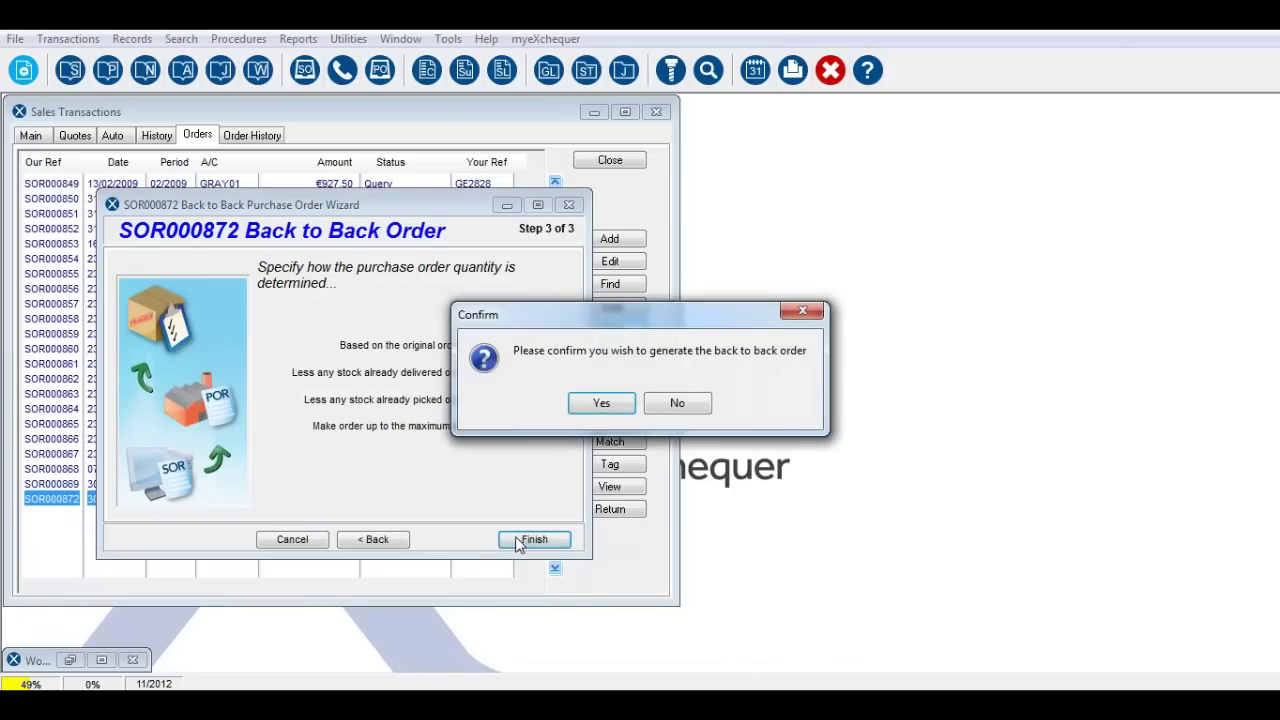
{"action": "left_click", "coordinate": [600, 404]}
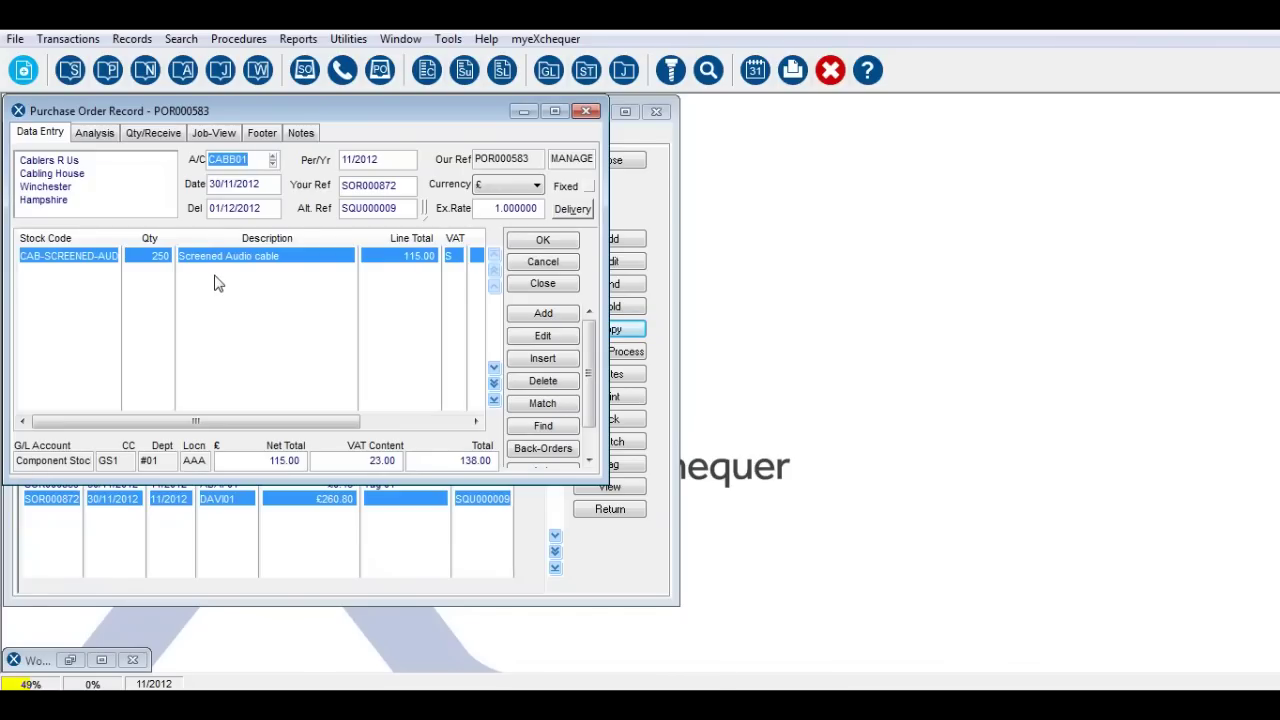
Close the purchase order and Sales Transactions windows and show the purchase orders list.
{"action": "left_click", "coordinate": [545, 287]}
{"action": "left_click", "coordinate": [610, 161]}
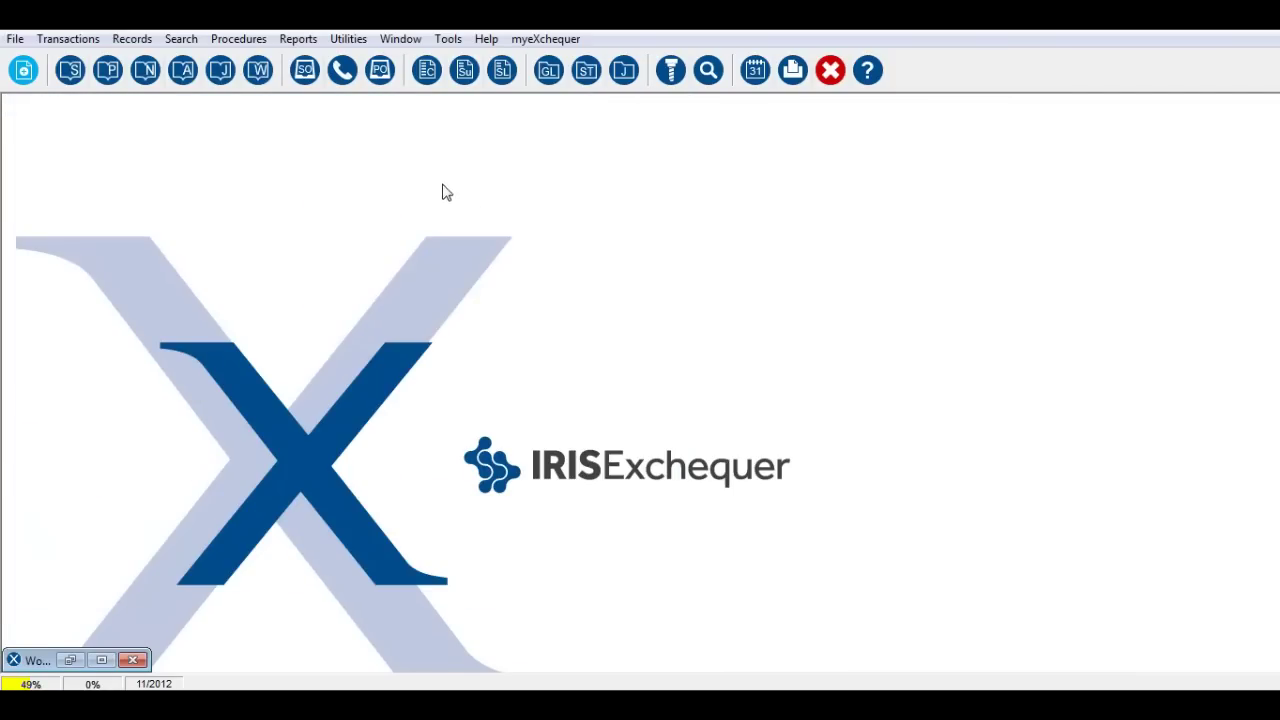
{"action": "left_click", "coordinate": [380, 72]}
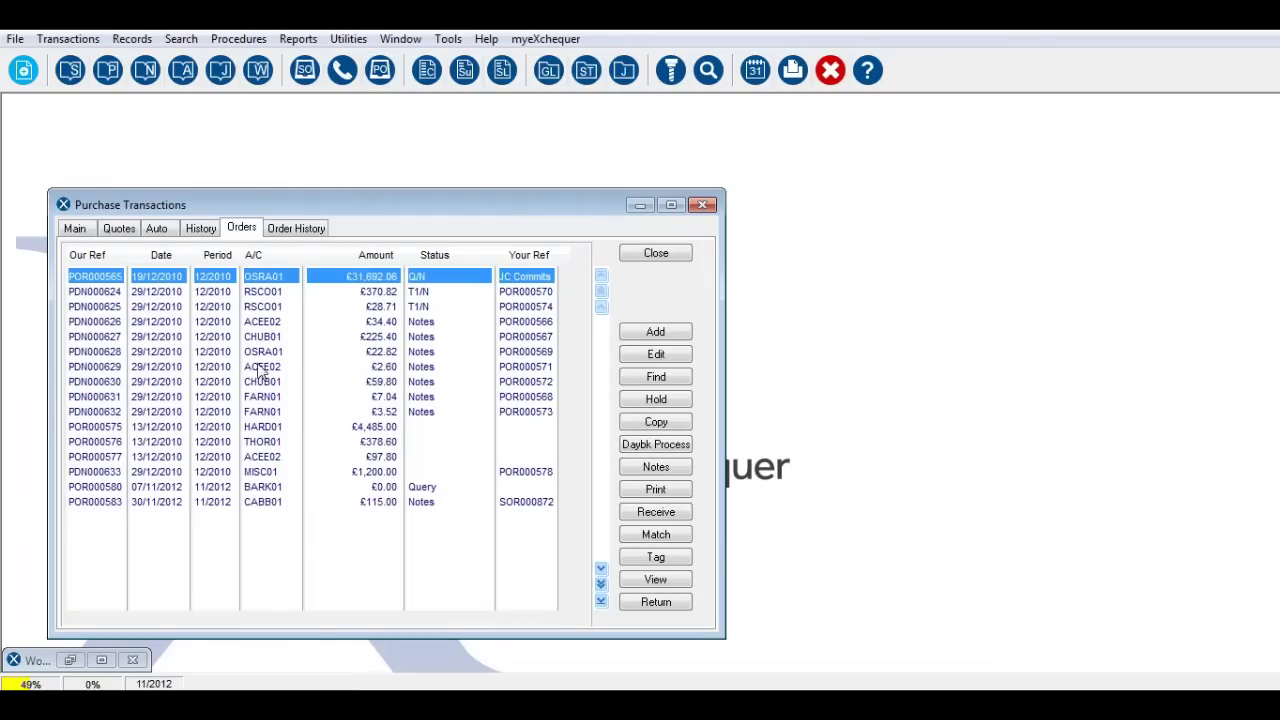
Receive all 250 screened audio cables on POR000583 and save the order.
{"action": "double_click", "coordinate": [262, 508]}
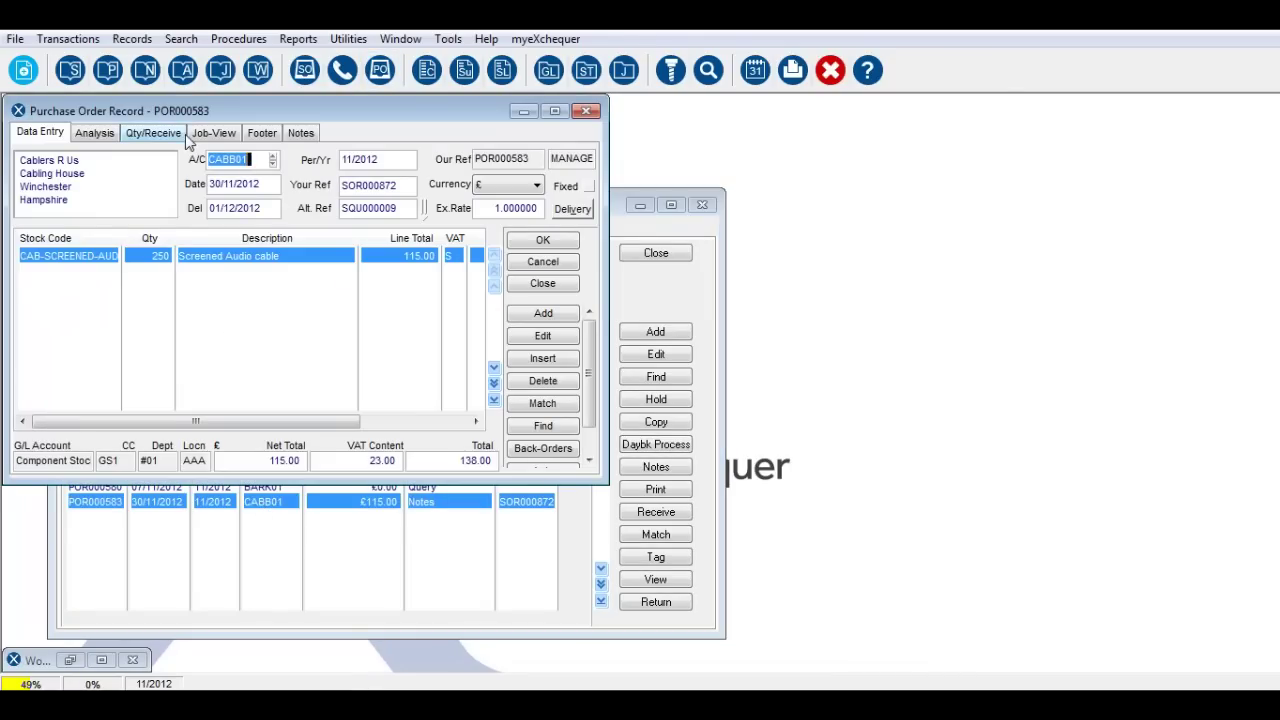
{"action": "left_click", "coordinate": [173, 139]}
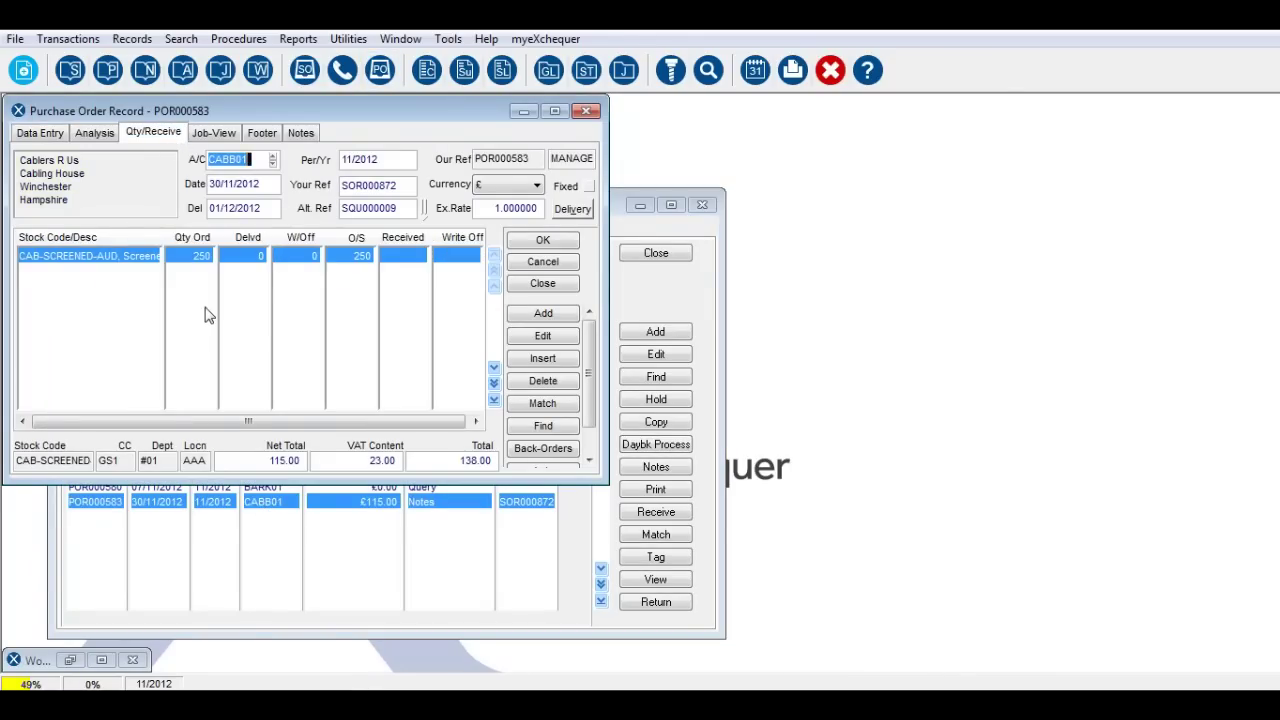
{"action": "scroll", "coordinate": [587, 453], "scroll_direction": "down", "scroll_amount": 2}
{"action": "left_click", "coordinate": [575, 438]}
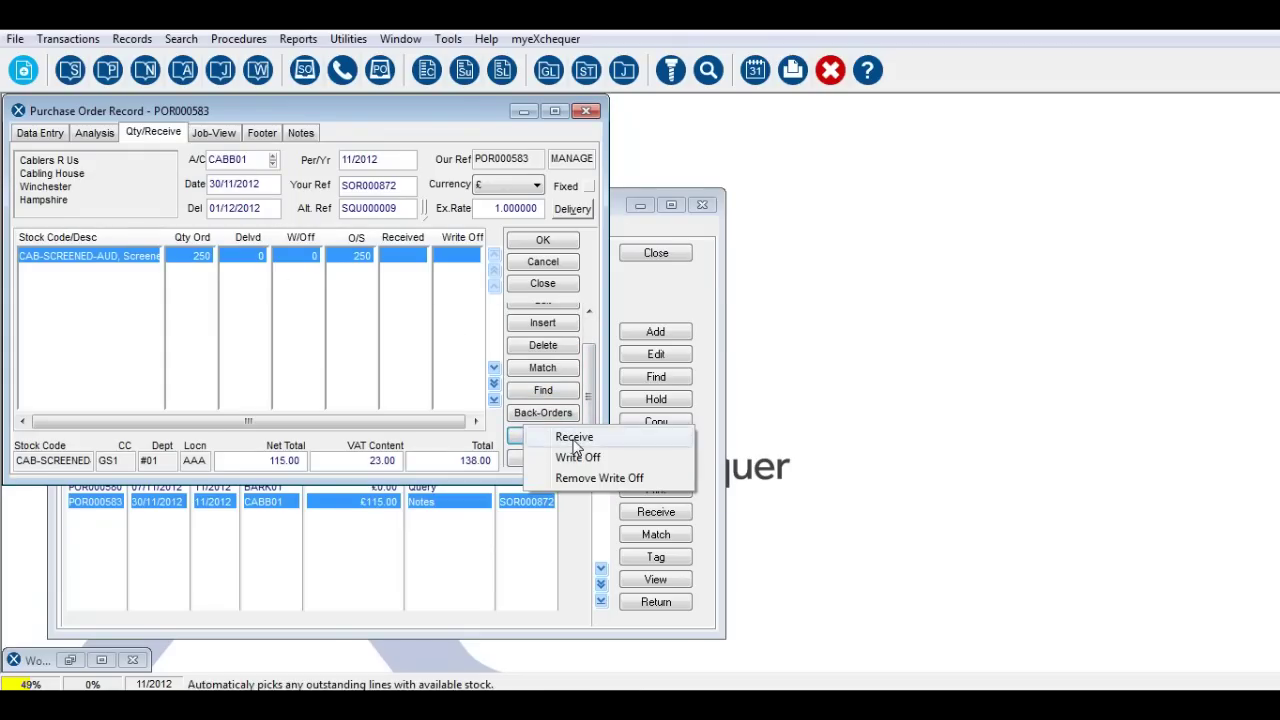
{"action": "left_click", "coordinate": [660, 431]}
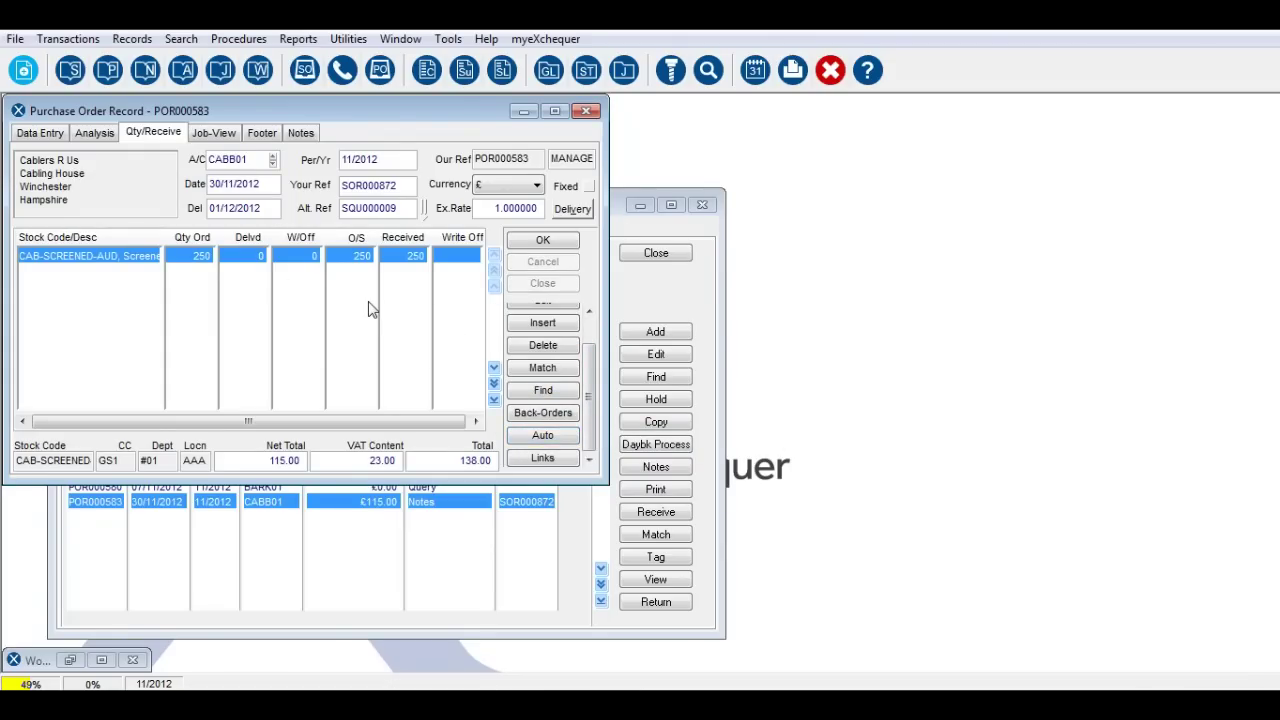
{"action": "left_click", "coordinate": [547, 245]}
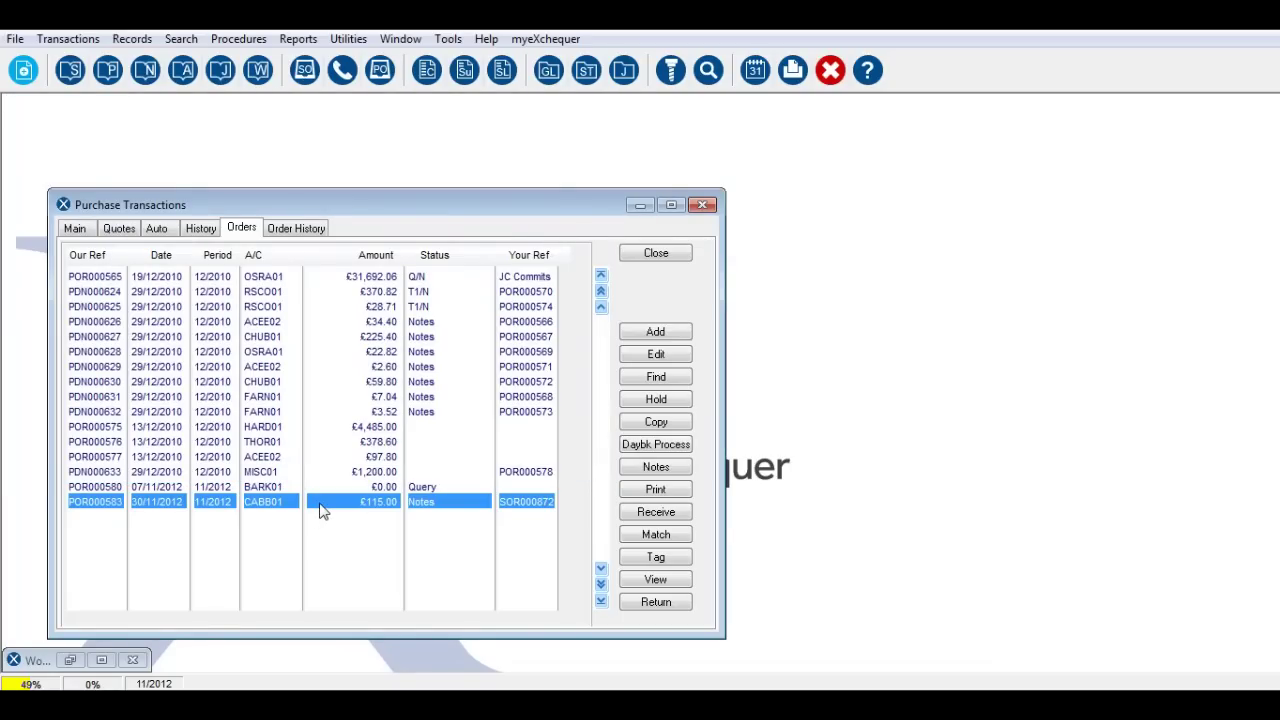
Deliver purchase order POR000583 as delivery note PDN000637 and review it.
{"action": "left_click", "coordinate": [652, 447]}
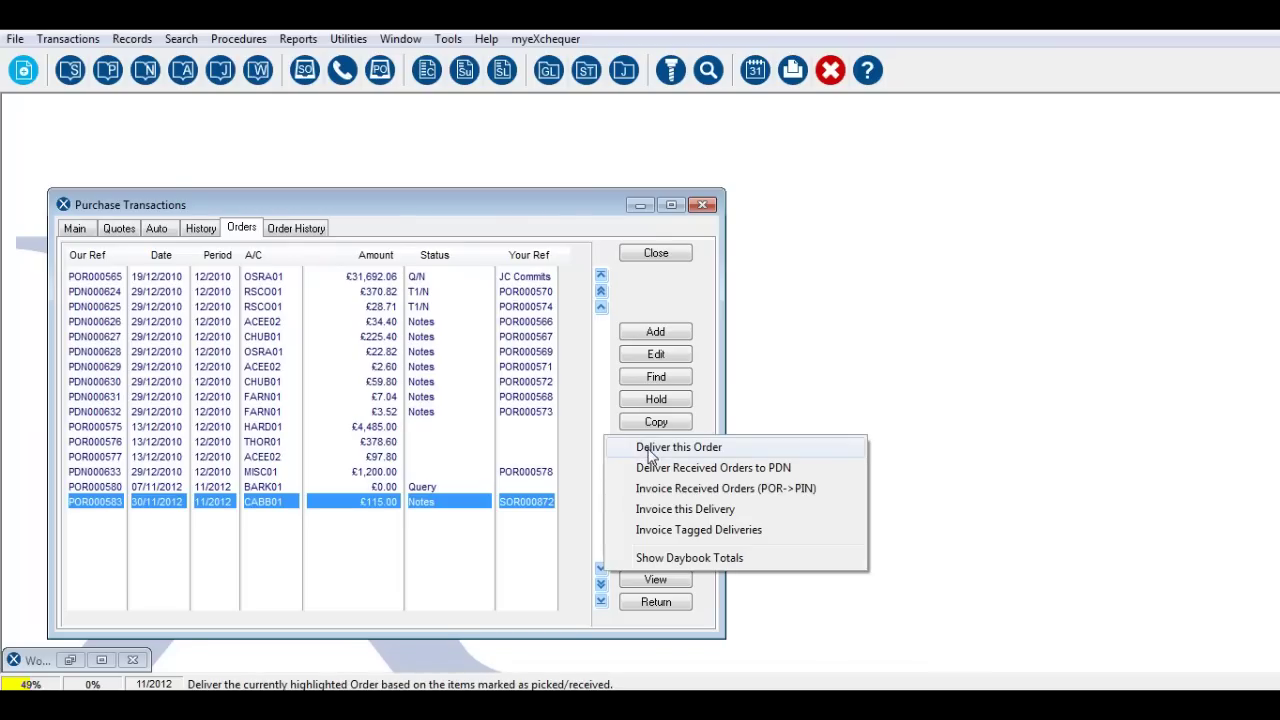
{"action": "left_click", "coordinate": [651, 450]}
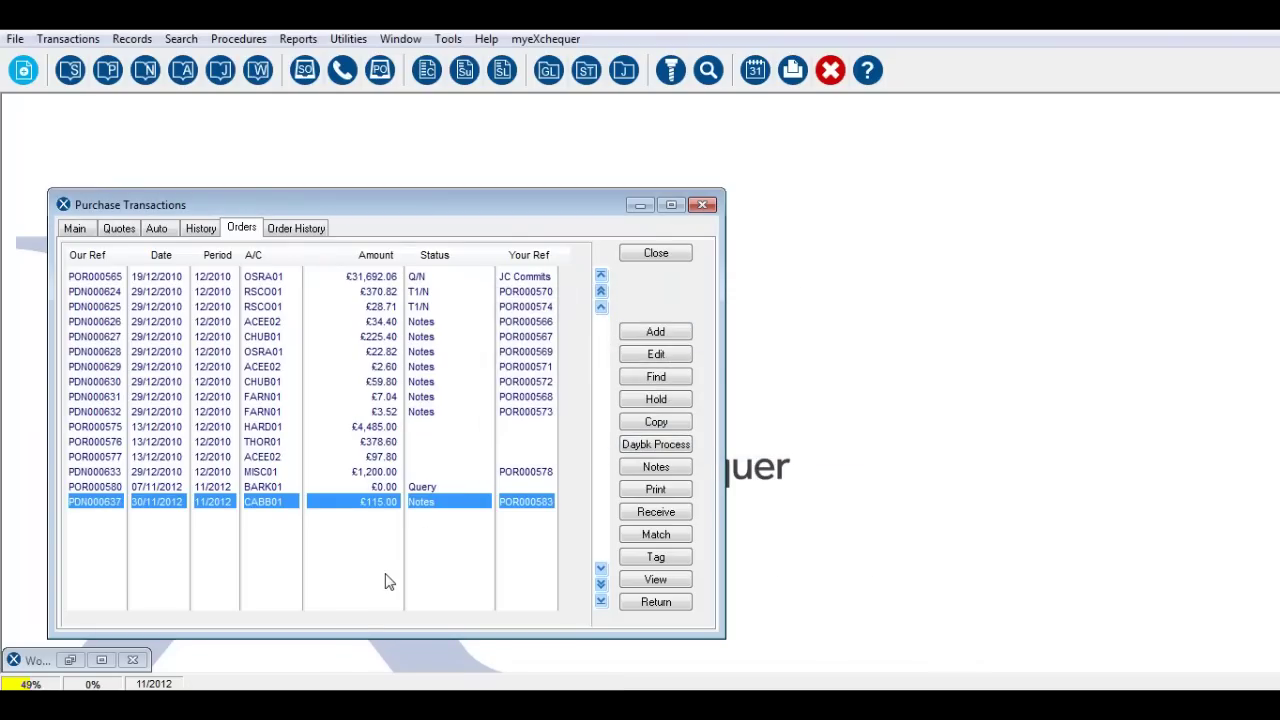
{"action": "double_click", "coordinate": [337, 512]}
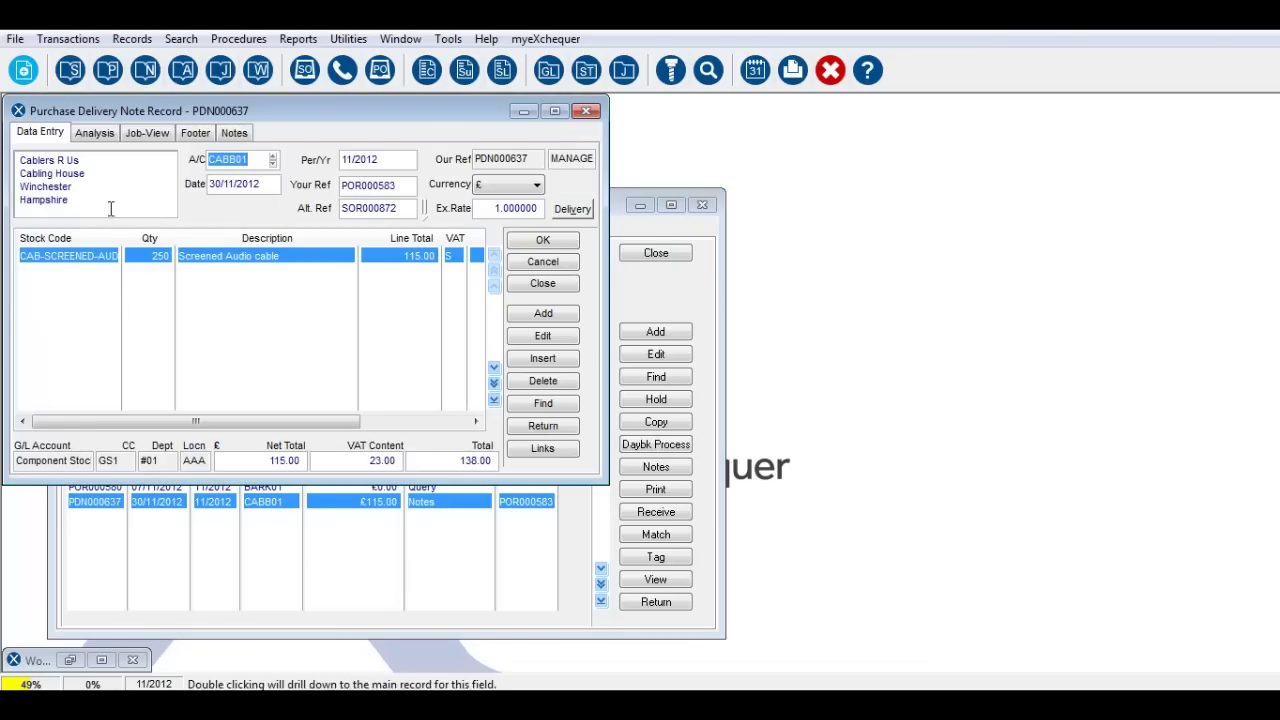
{"action": "left_click", "coordinate": [548, 285]}
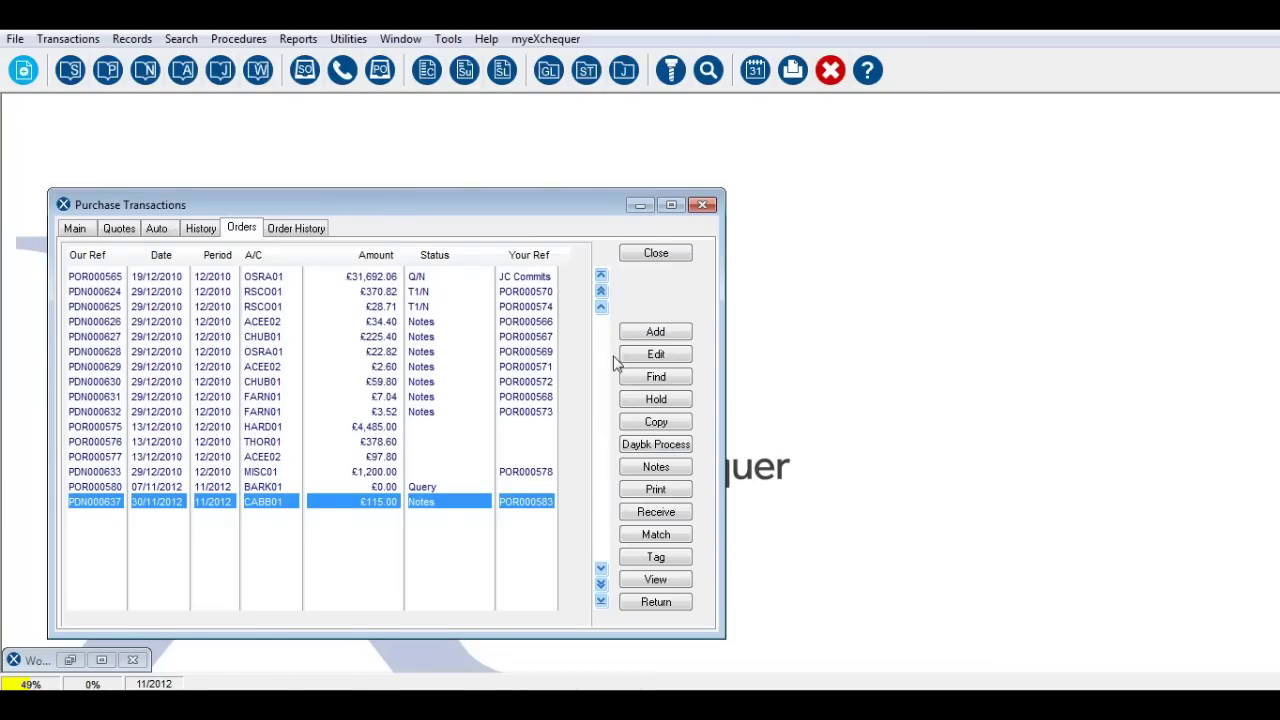
Invoice delivery note PDN000637 as purchase invoice PIN000891 for £138.00 and locate it.
{"action": "left_click", "coordinate": [656, 444]}
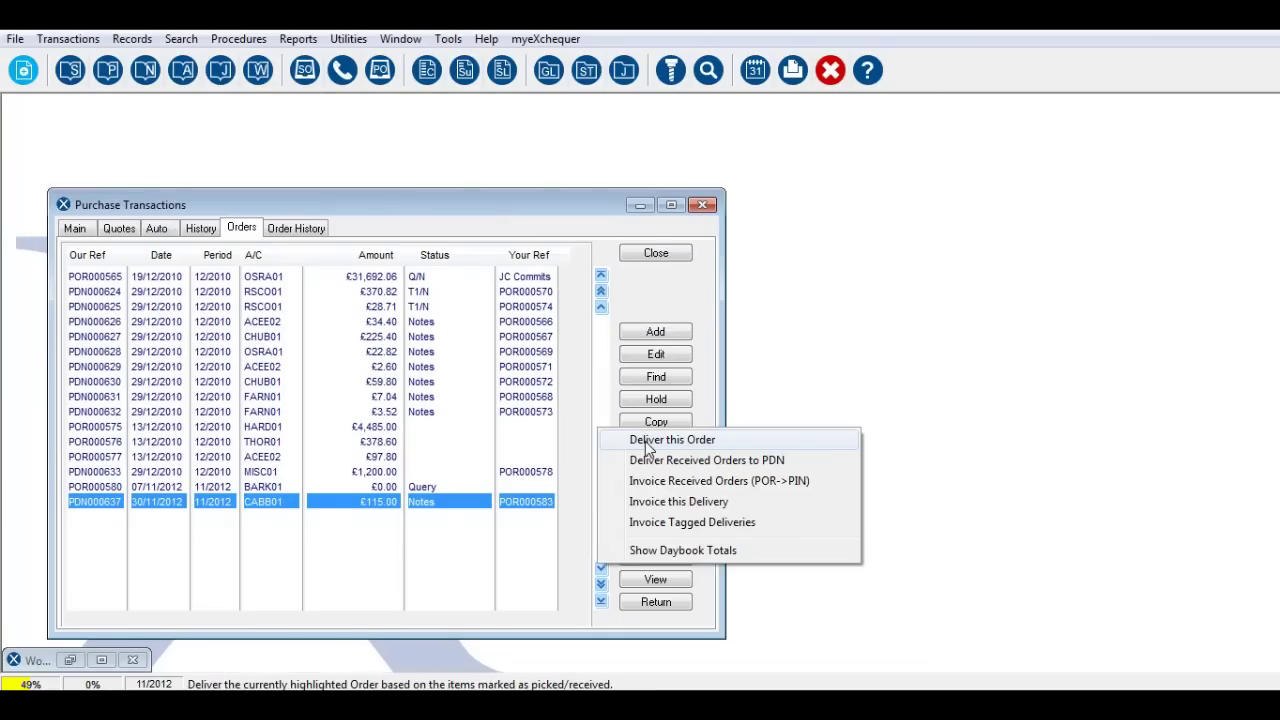
{"action": "left_click", "coordinate": [651, 508]}
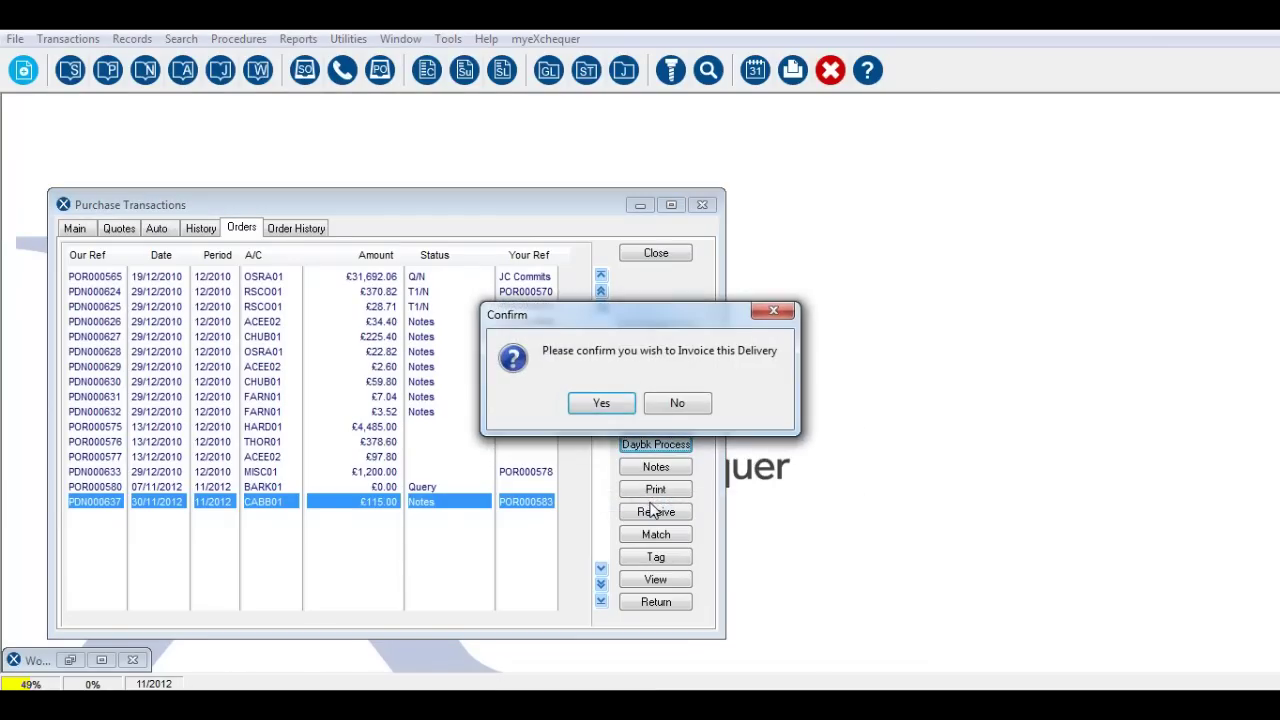
{"action": "left_click", "coordinate": [628, 412]}
{"action": "left_click", "coordinate": [76, 230]}
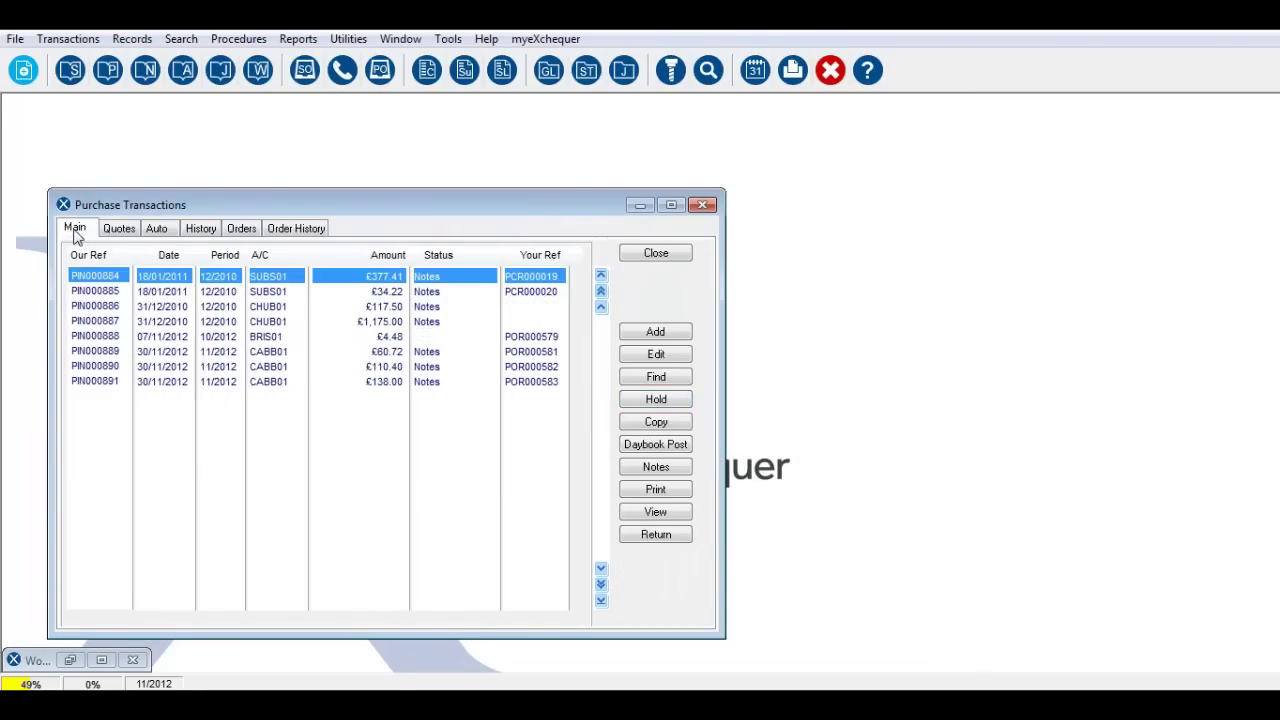
{"action": "left_click", "coordinate": [366, 383]}
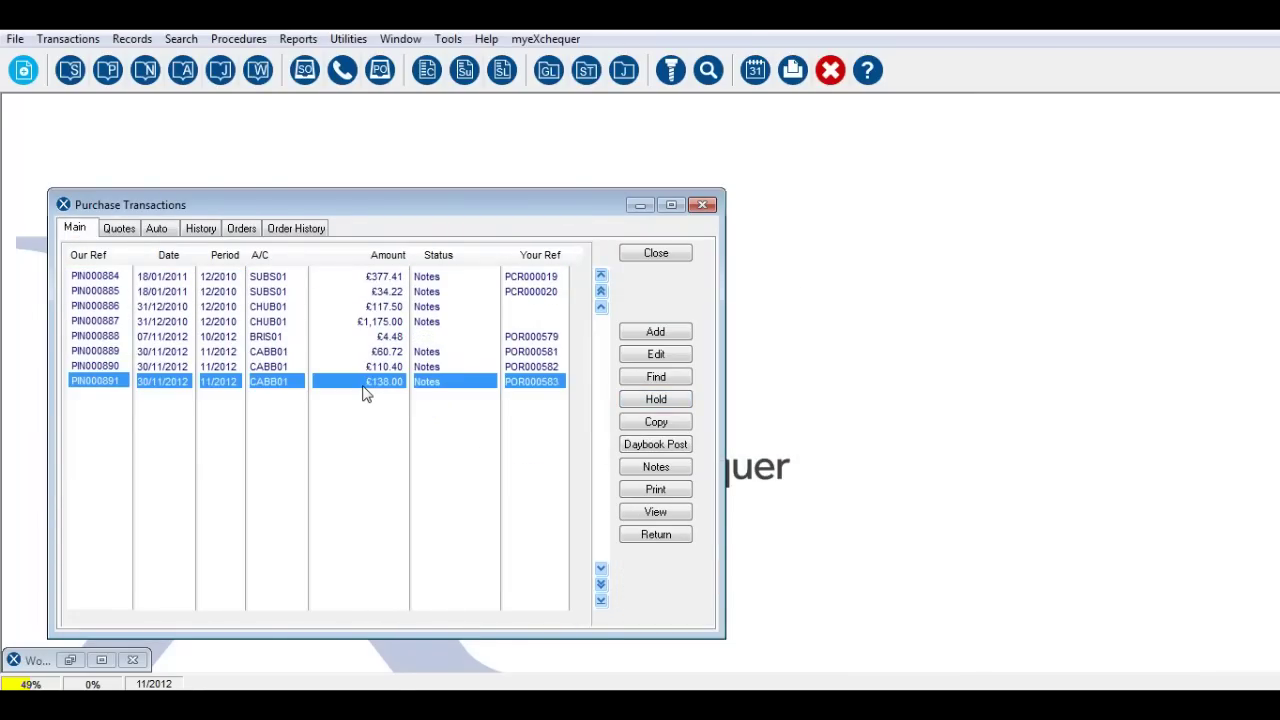
Verify SOR000872 shows 250 Screened Audio and 10 8 Core Signal cables picked, then save it.
{"action": "left_click", "coordinate": [656, 254]}
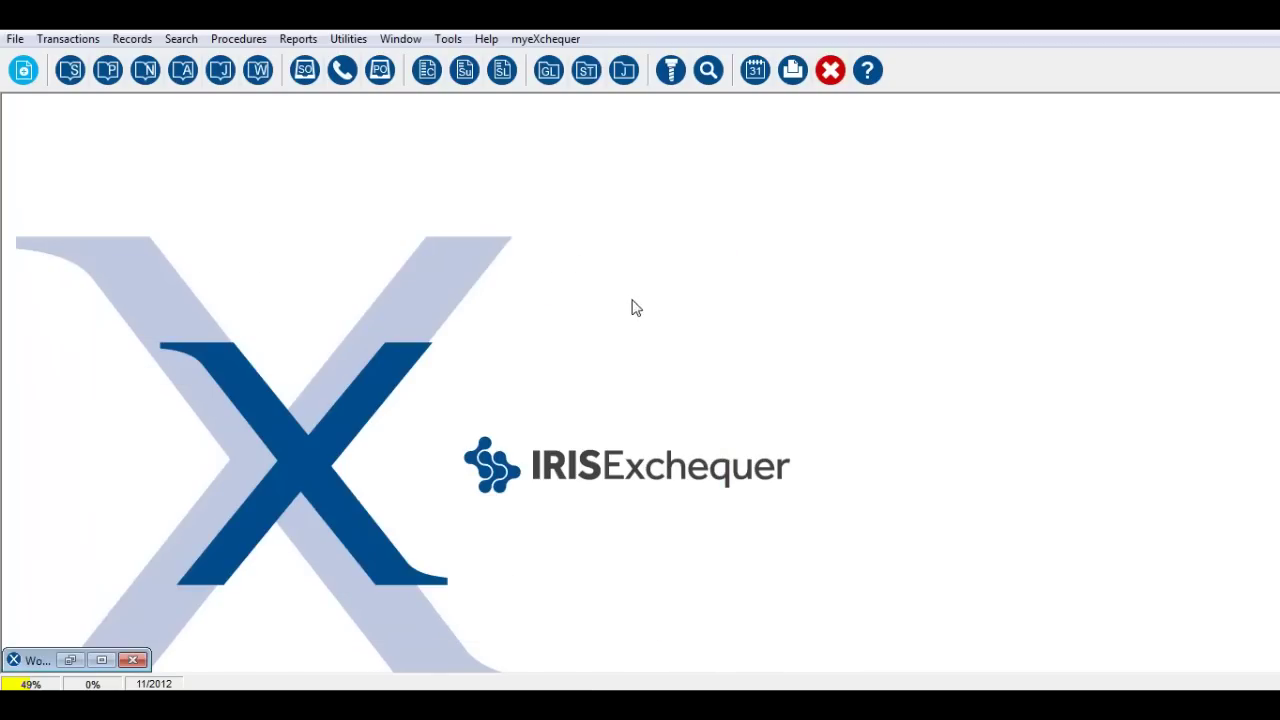
{"action": "left_click", "coordinate": [305, 80]}
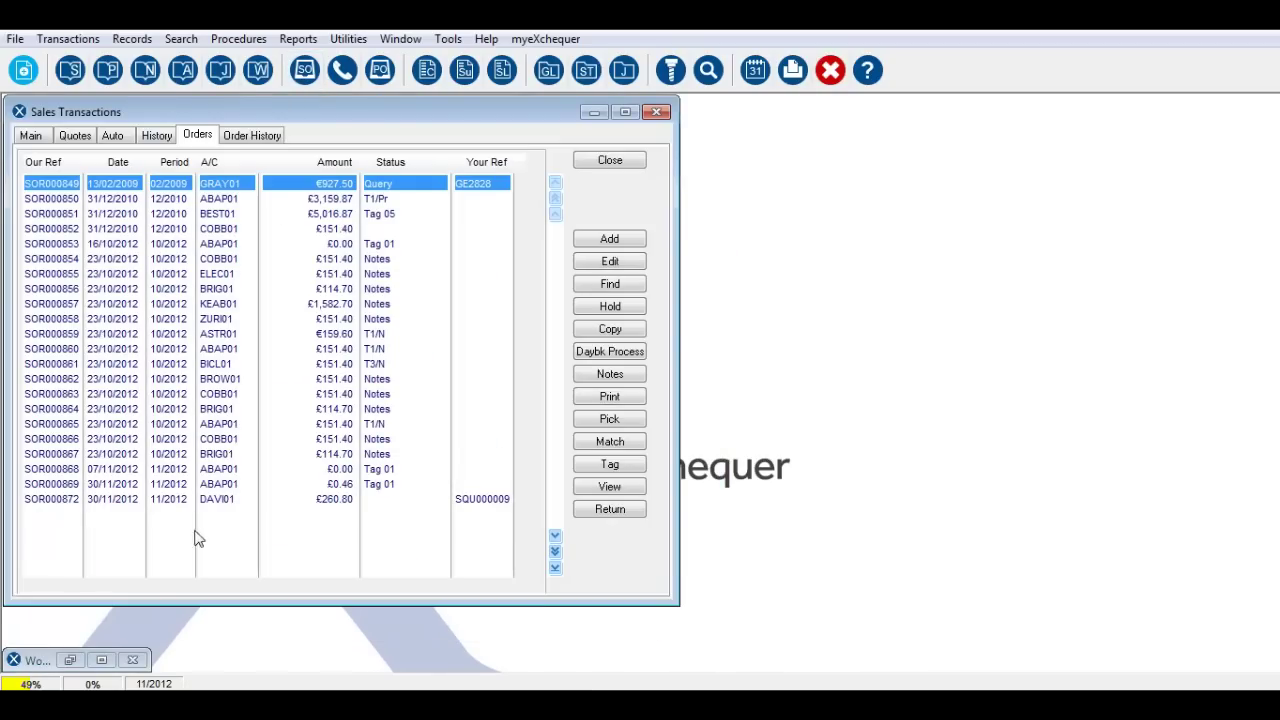
{"action": "double_click", "coordinate": [210, 503]}
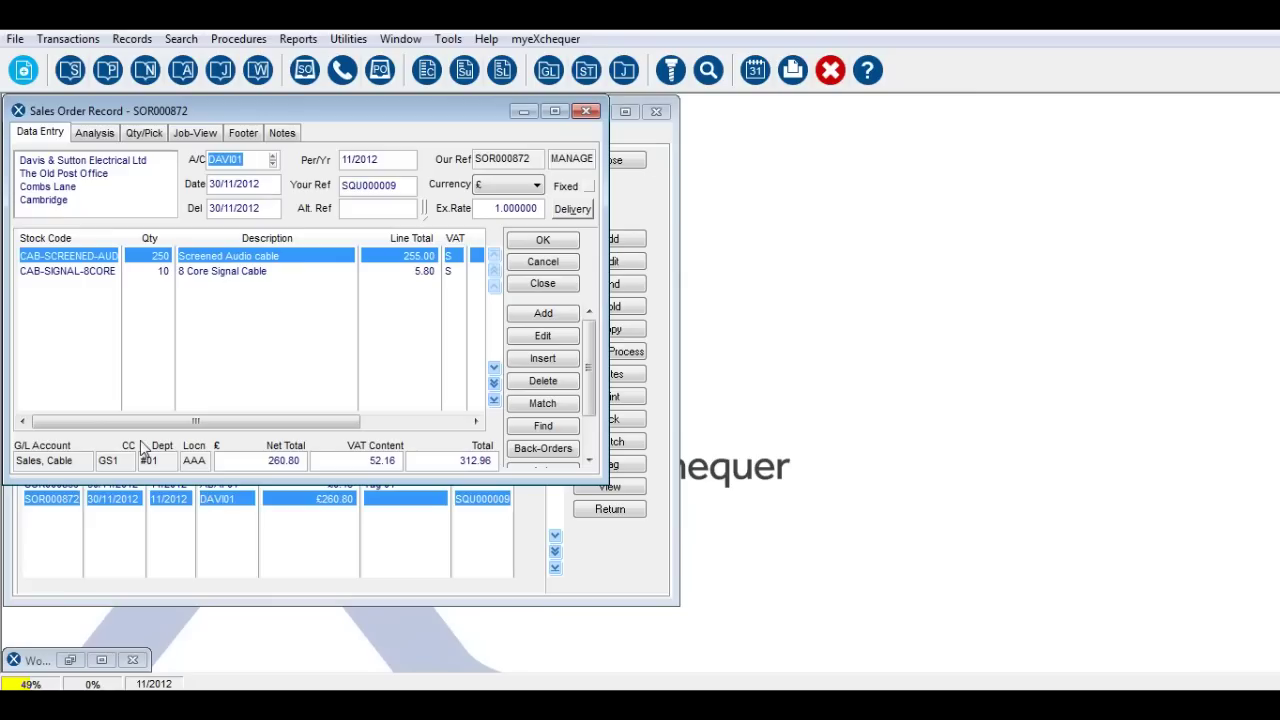
{"action": "left_click", "coordinate": [148, 133]}
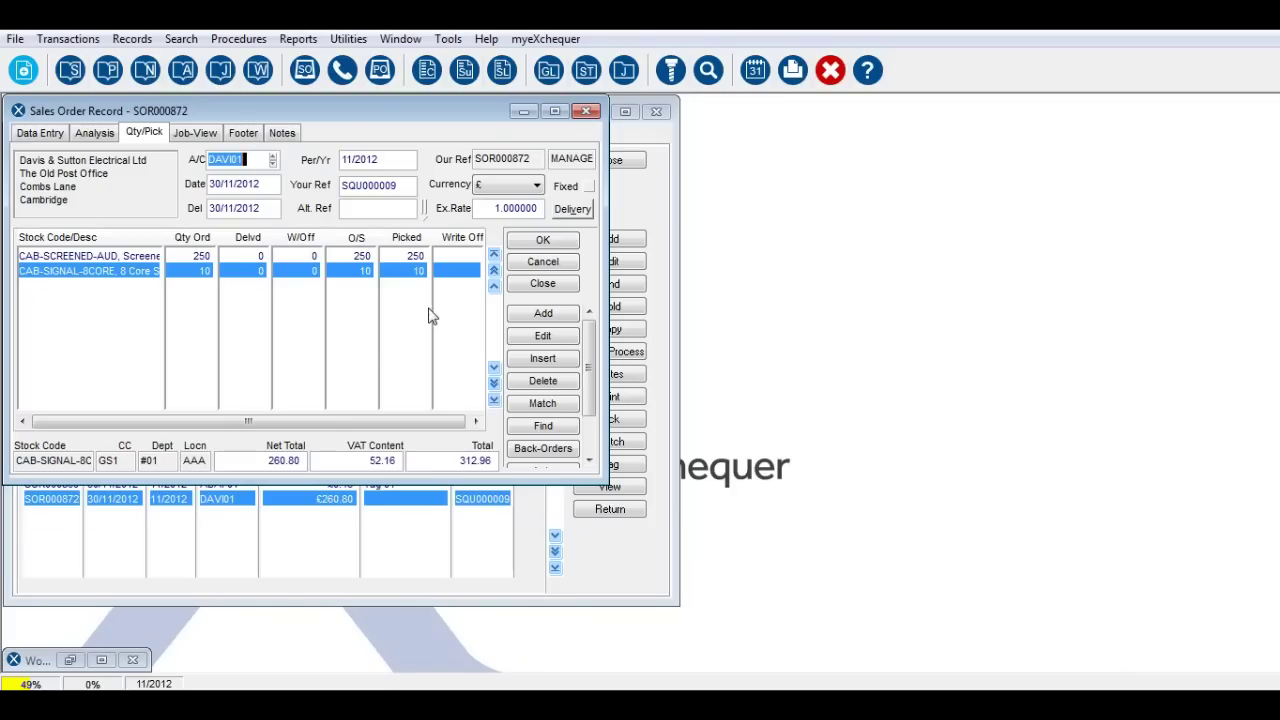
{"action": "left_click", "coordinate": [545, 240]}
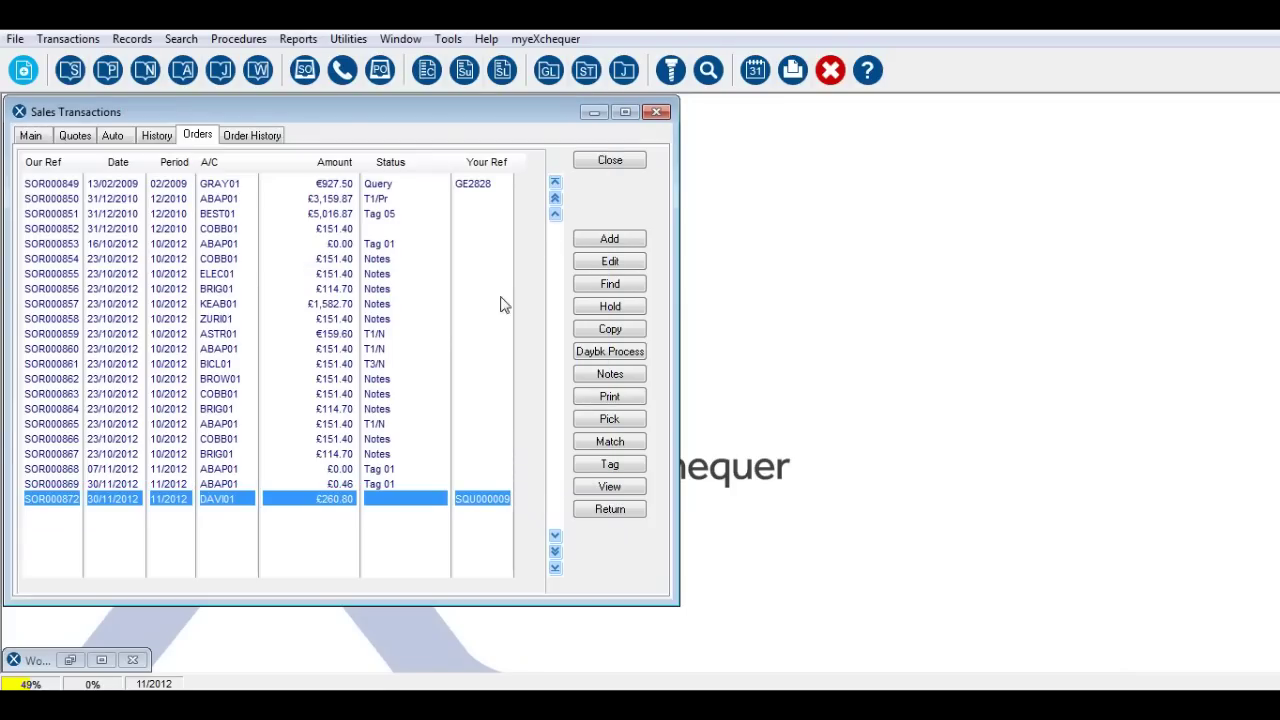
Deliver sales order SOR000872 as delivery note SDN001177 for £260.80 without printing.
{"action": "left_click", "coordinate": [630, 358]}
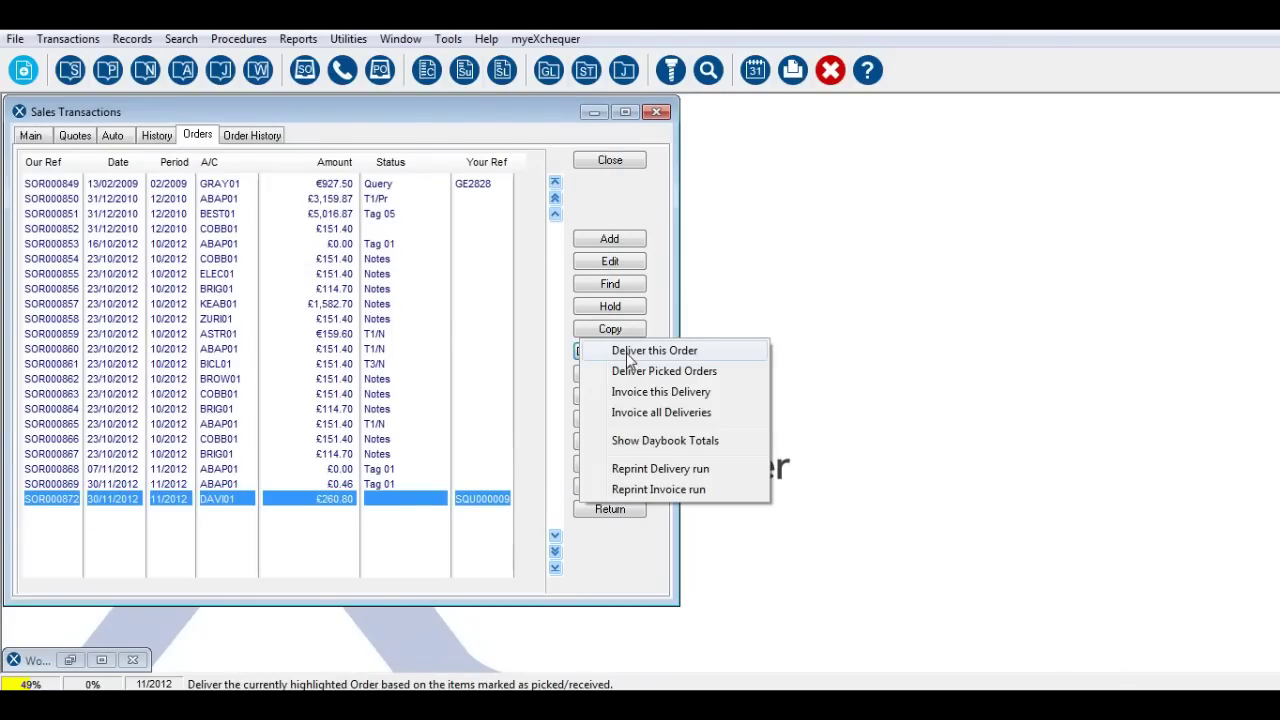
{"action": "left_click", "coordinate": [629, 356]}
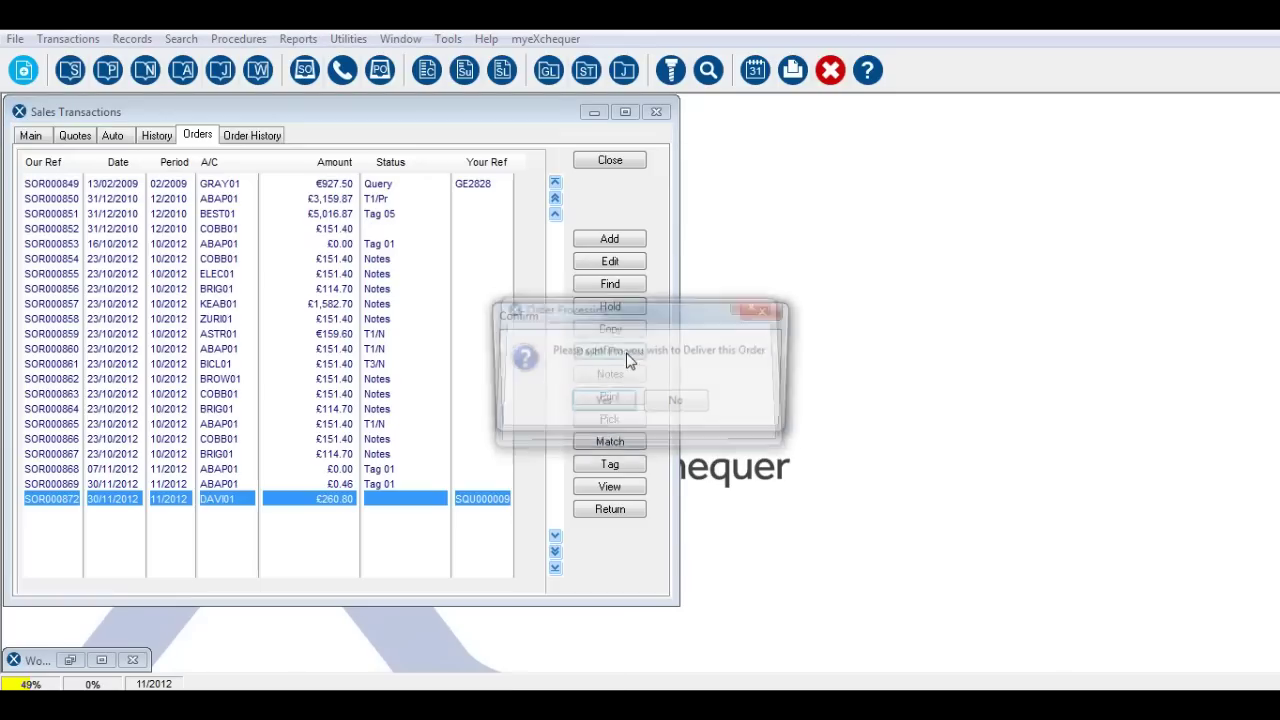
{"action": "left_click", "coordinate": [607, 406]}
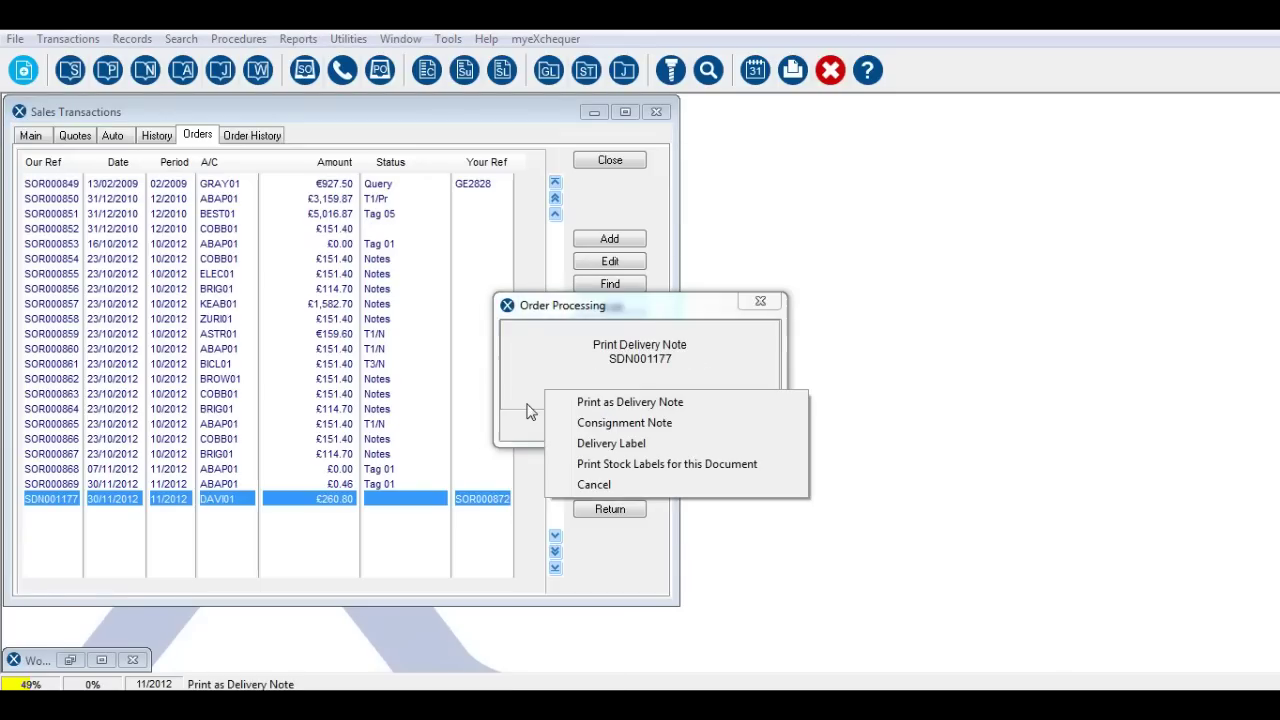
{"action": "left_click", "coordinate": [582, 488]}
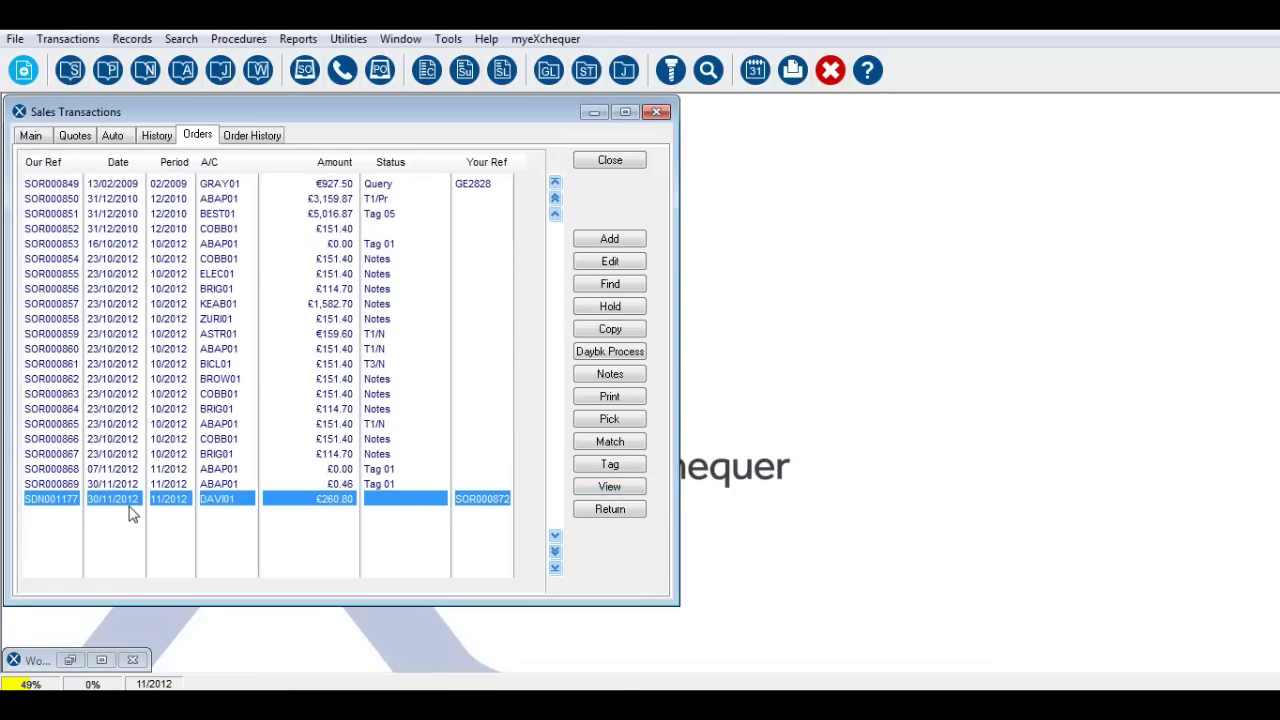
Invoice delivery SDN001177 through daybook processing, skipping printing of the sales invoice.
{"action": "left_click", "coordinate": [628, 352]}
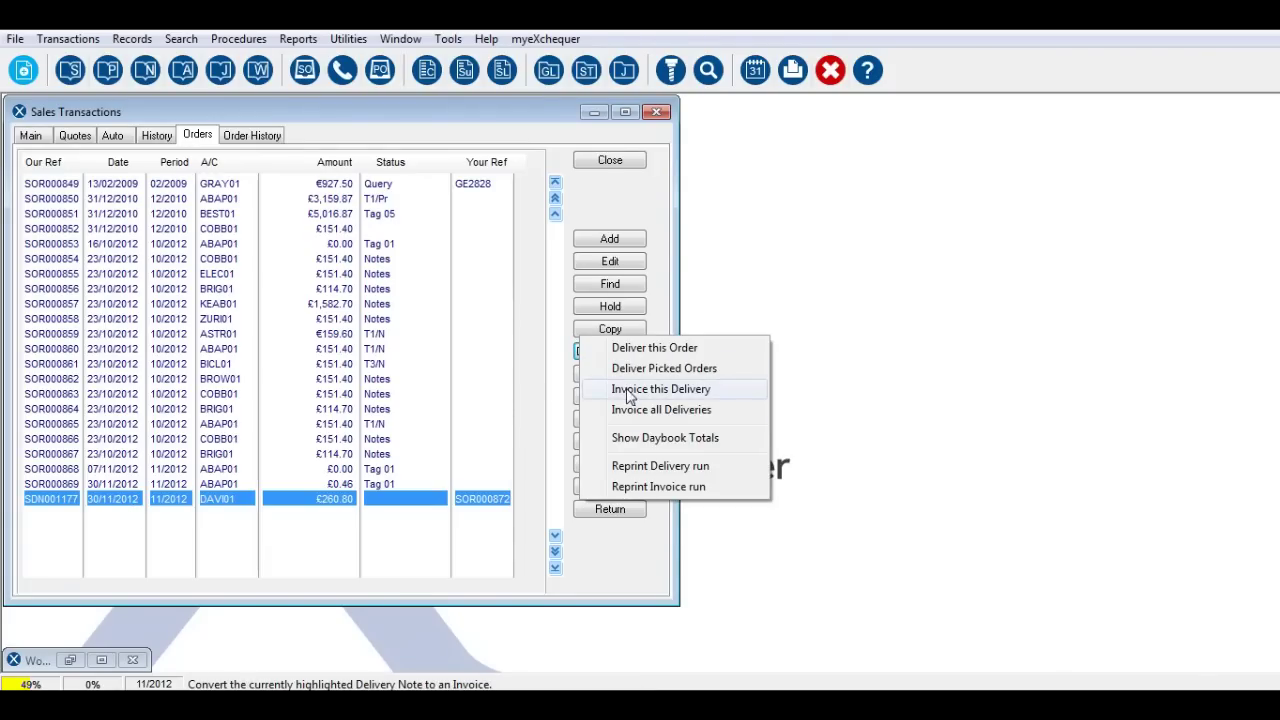
{"action": "left_click", "coordinate": [627, 392]}
{"action": "left_click", "coordinate": [597, 402]}
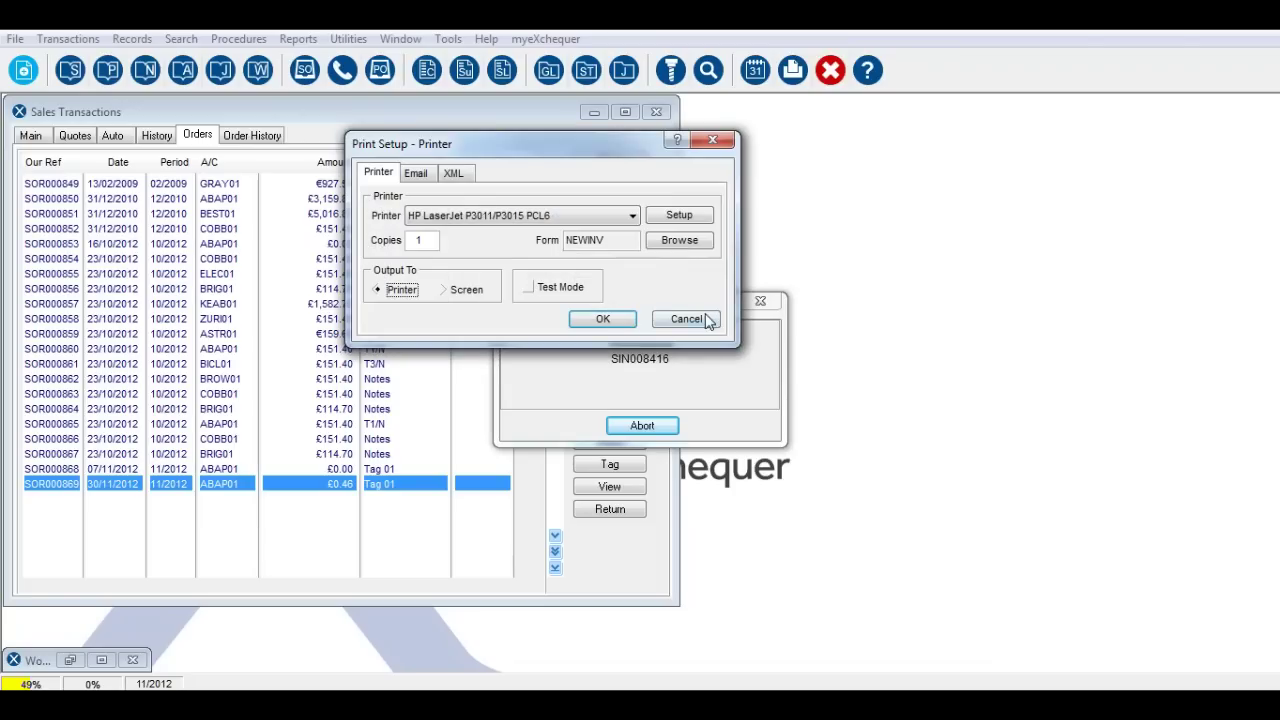
{"action": "left_click", "coordinate": [694, 321]}
Review the new £312.96 sales invoice SIN008416, then close all transaction windows.
{"action": "left_click", "coordinate": [30, 135]}
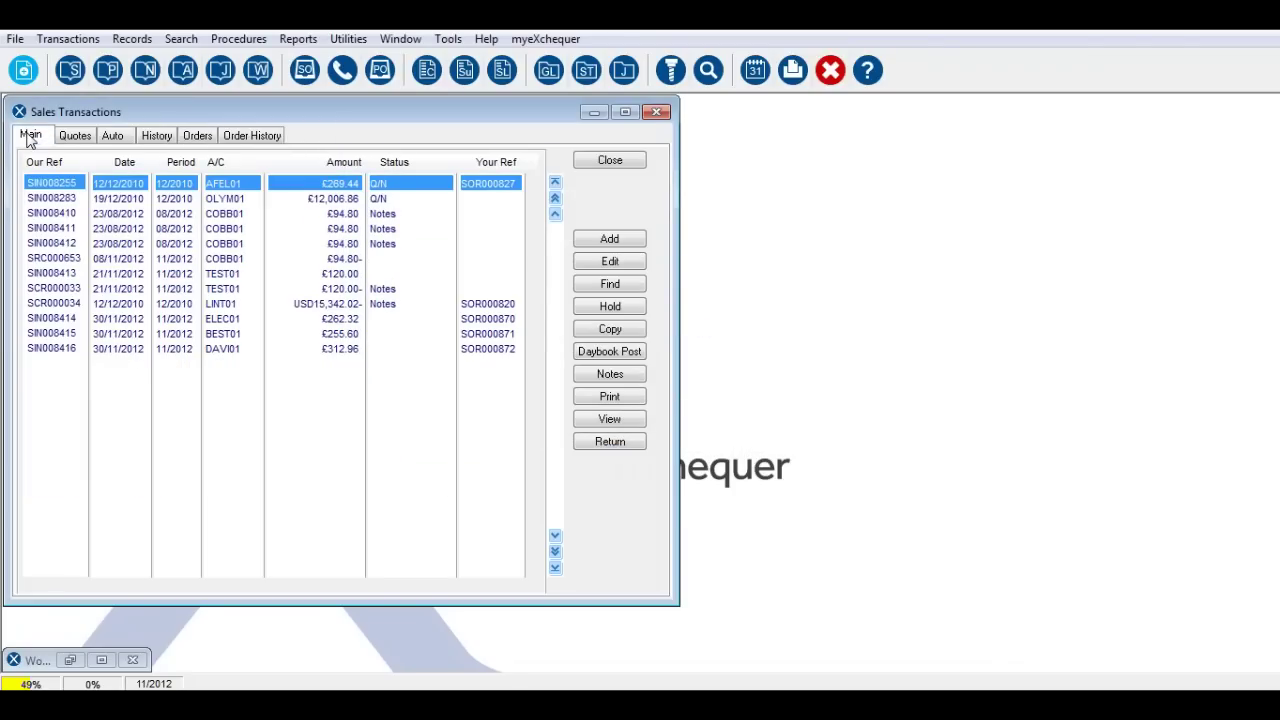
{"action": "double_click", "coordinate": [218, 355]}
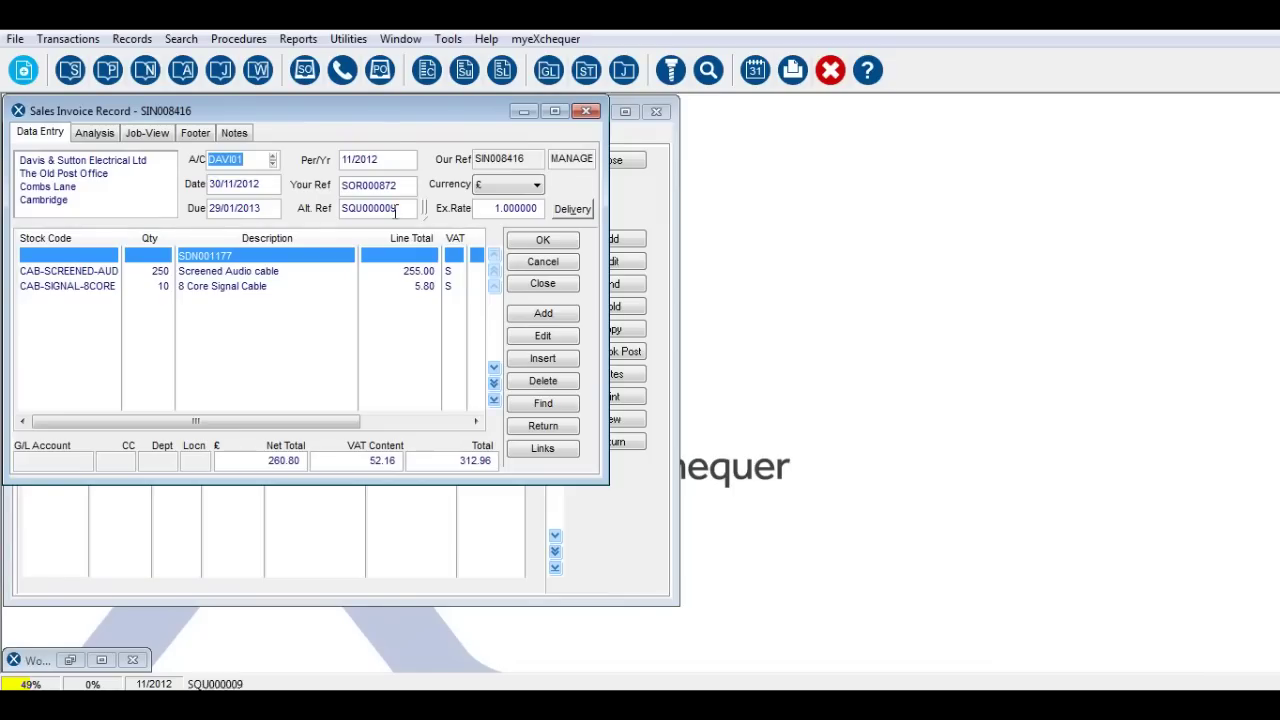
{"action": "left_click", "coordinate": [520, 283]}
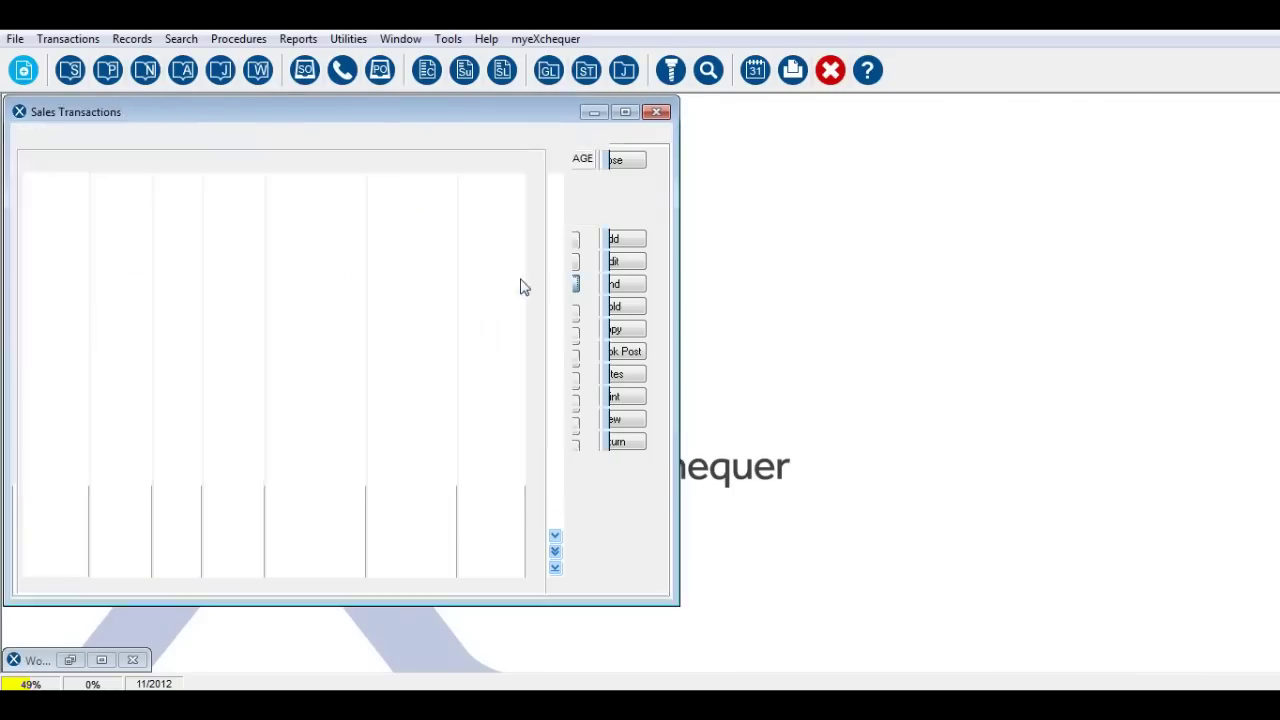
{"action": "left_click", "coordinate": [609, 162]}
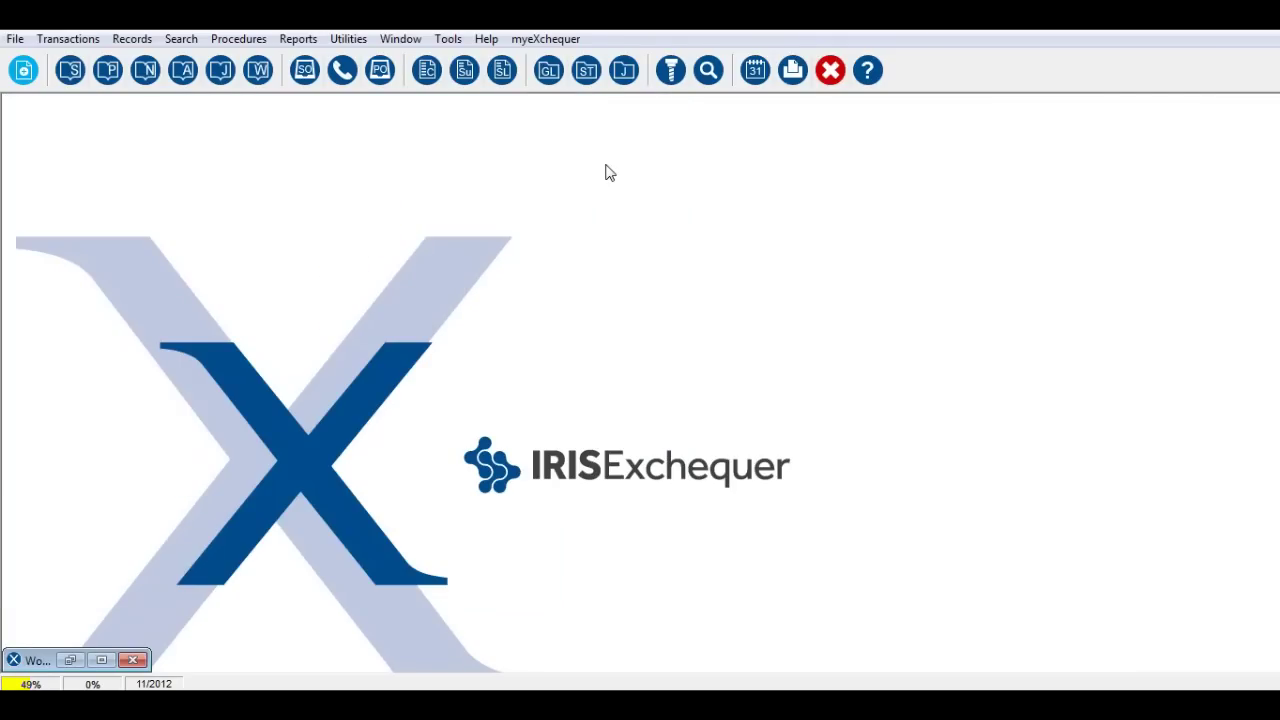